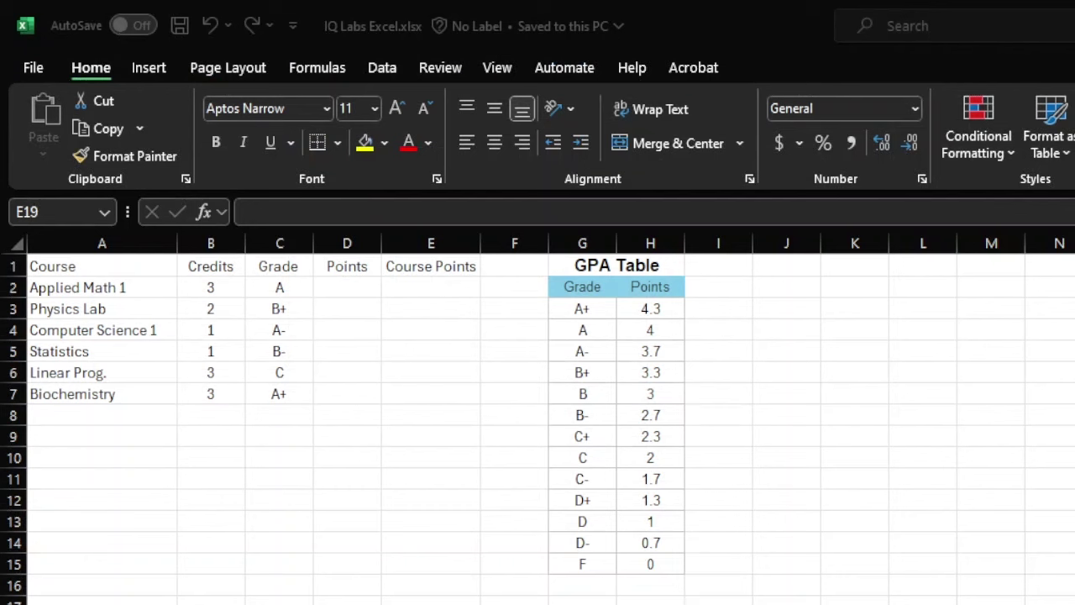
# - Examine the Course, Credits, Grade and Points columns and the GPA Table in columns G and H
pyautogui.click(84, 263)
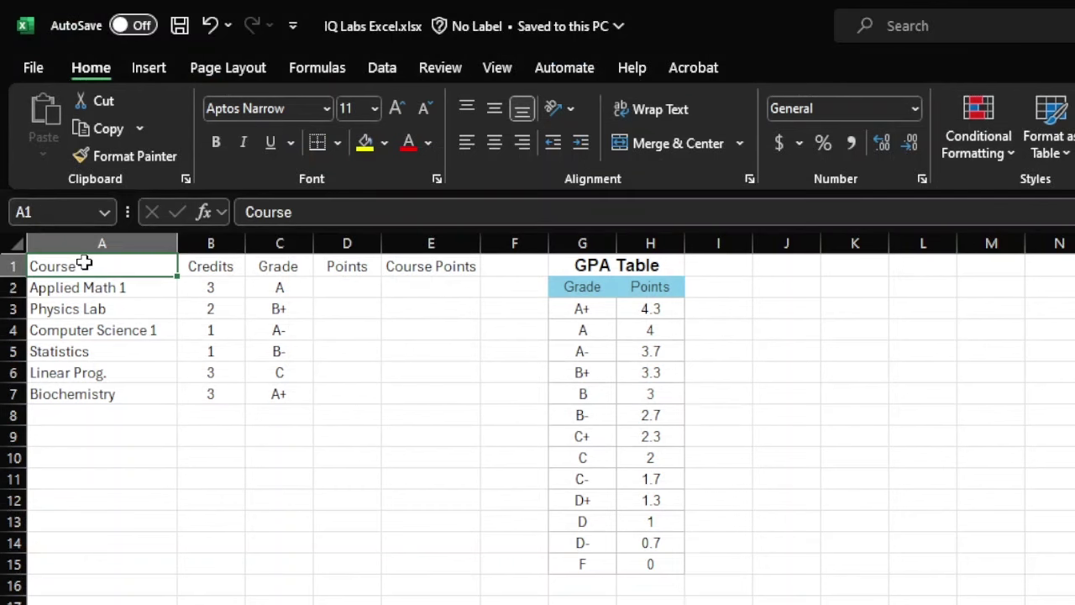
pyautogui.click(136, 292)
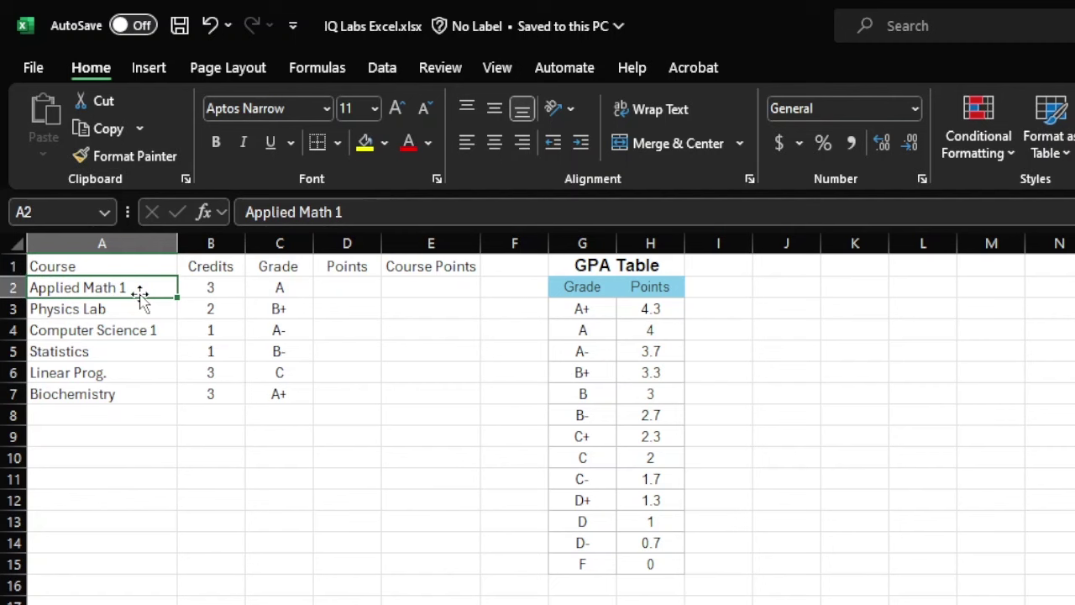
pyautogui.moveTo(140, 288); pyautogui.dragTo(149, 398)
pyautogui.click(149, 434)
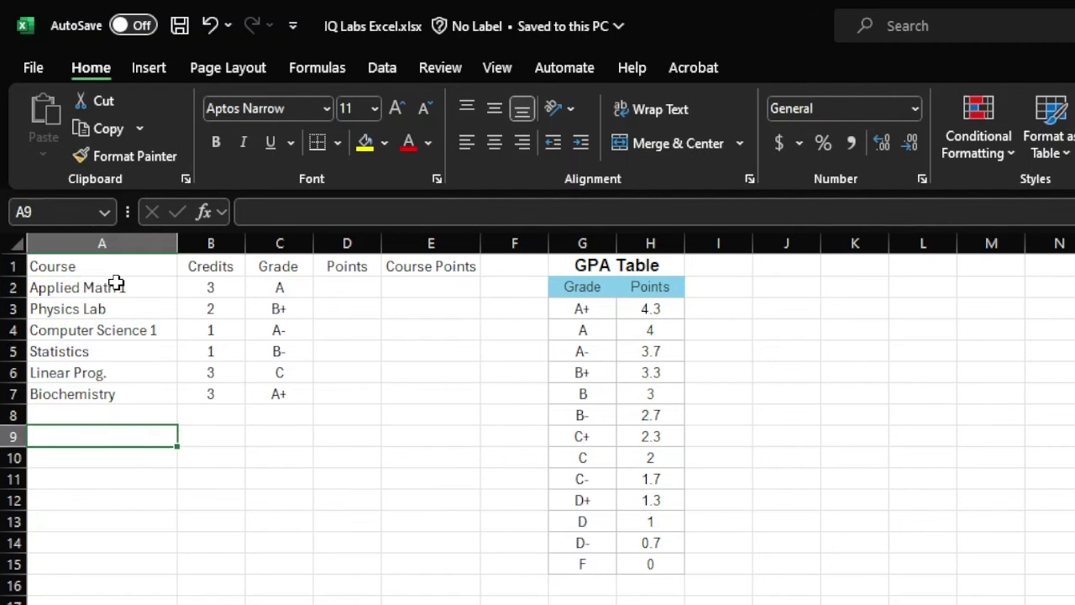
pyautogui.moveTo(116, 285); pyautogui.dragTo(125, 393)
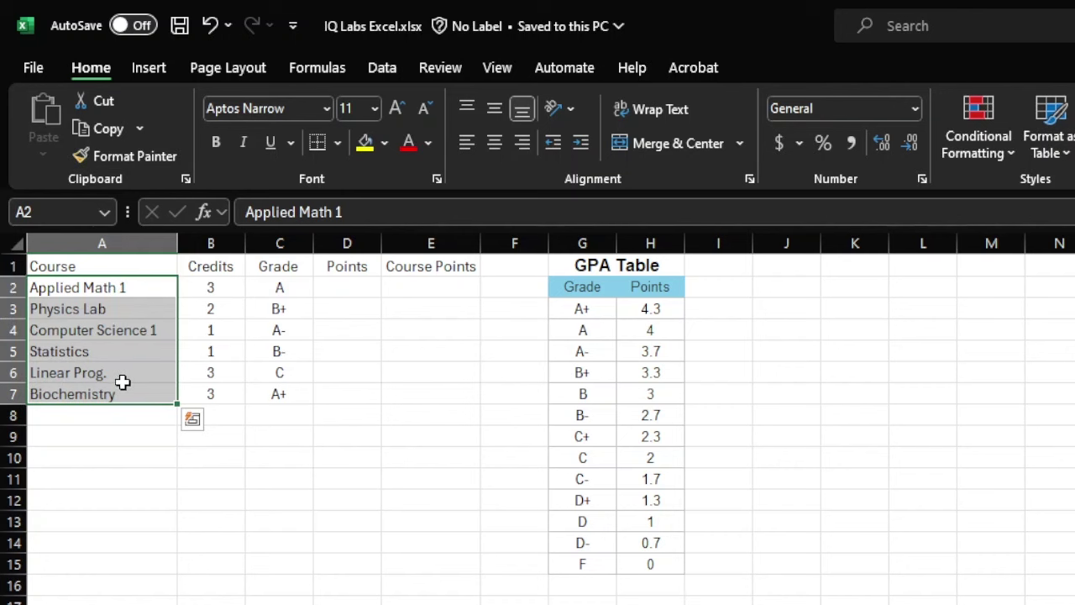
pyautogui.click(221, 265)
pyautogui.moveTo(233, 288); pyautogui.dragTo(224, 400)
pyautogui.click(139, 287)
pyautogui.click(196, 288)
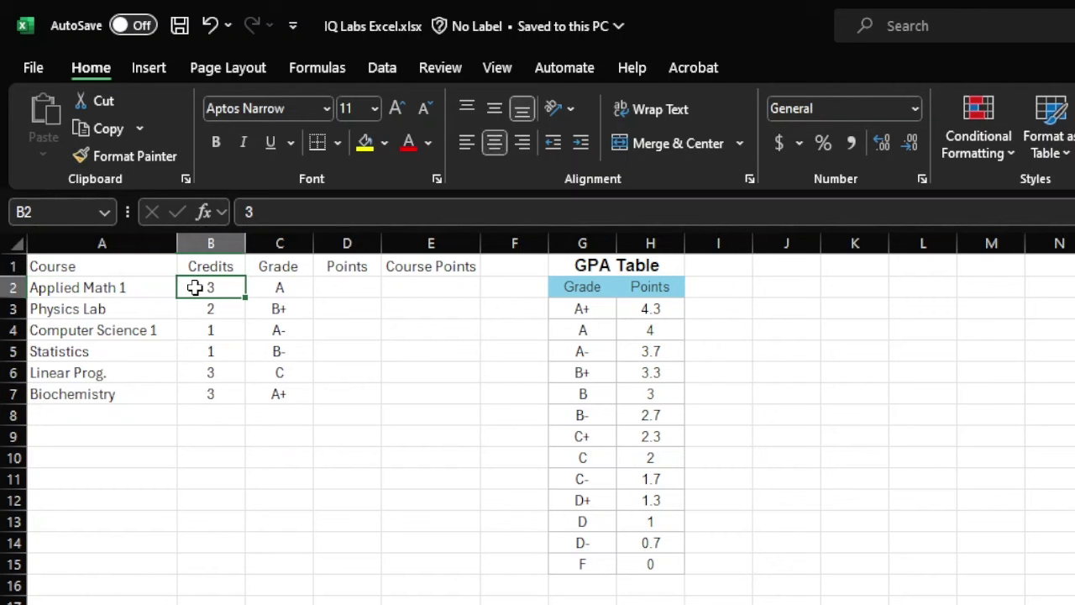
pyautogui.click(279, 267)
pyautogui.click(287, 287)
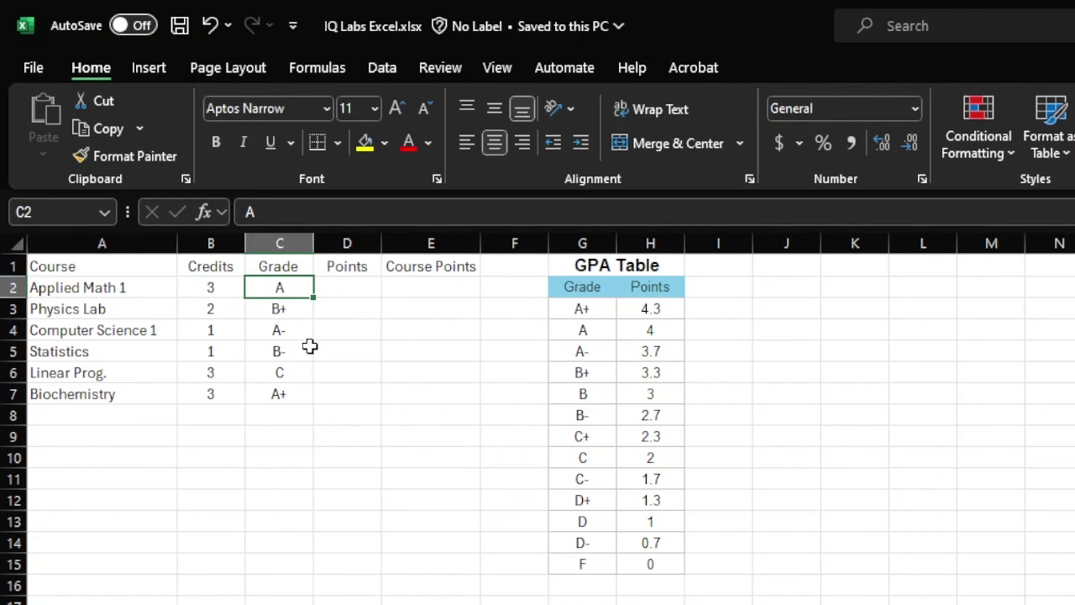
pyautogui.click(276, 242)
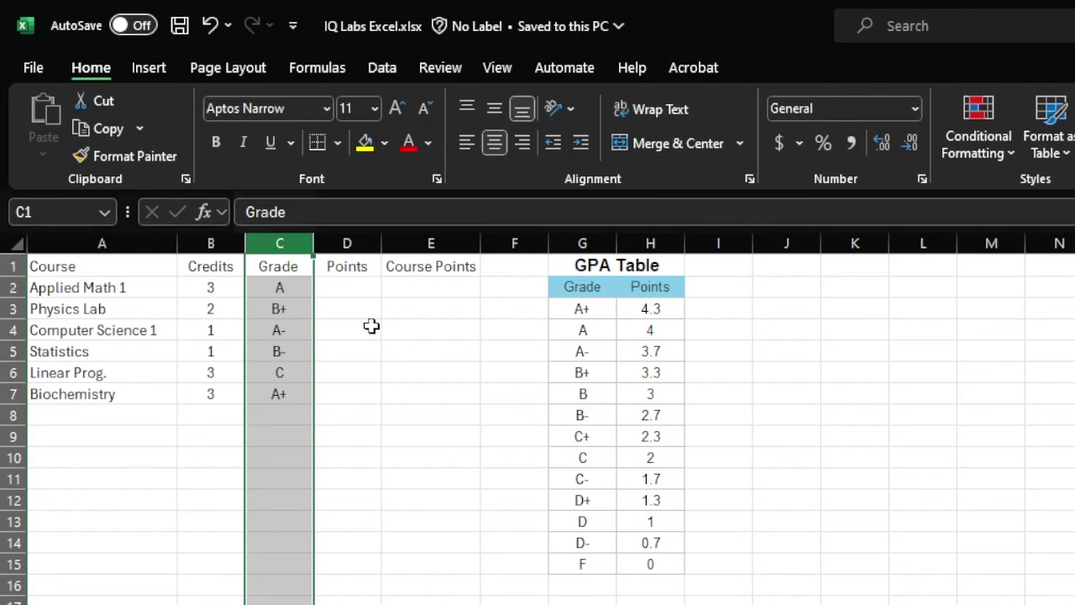
pyautogui.click(359, 291)
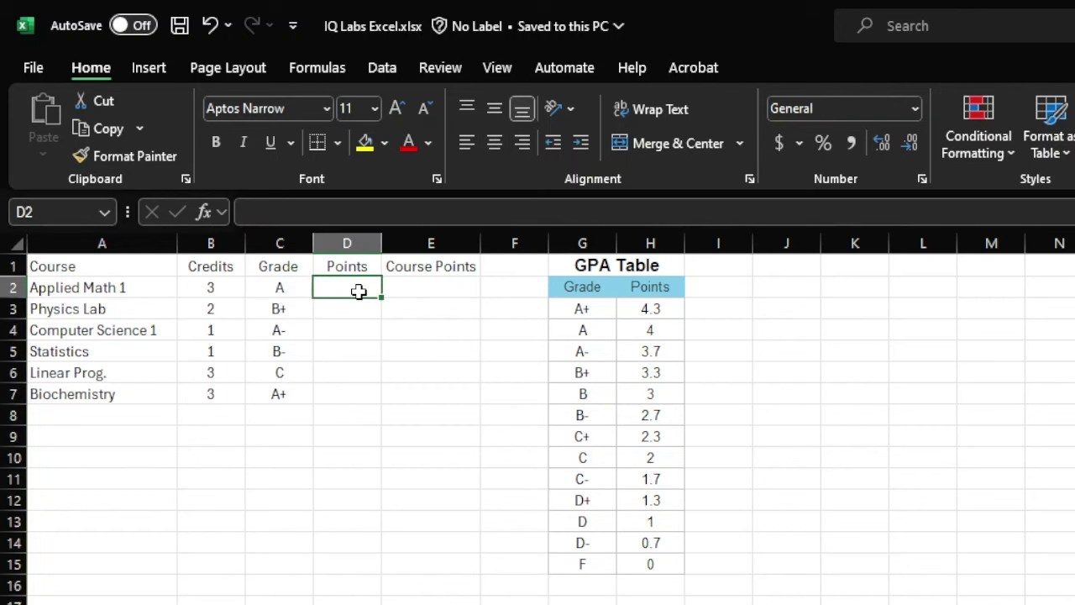
pyautogui.doubleClick(360, 291)
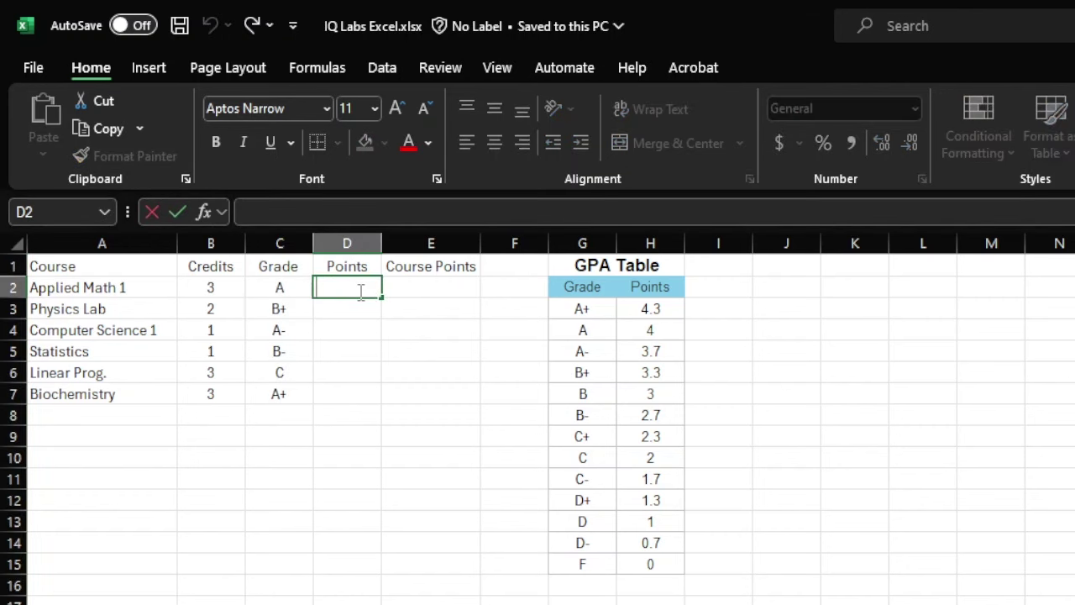
pyautogui.moveTo(557, 243); pyautogui.dragTo(664, 242)
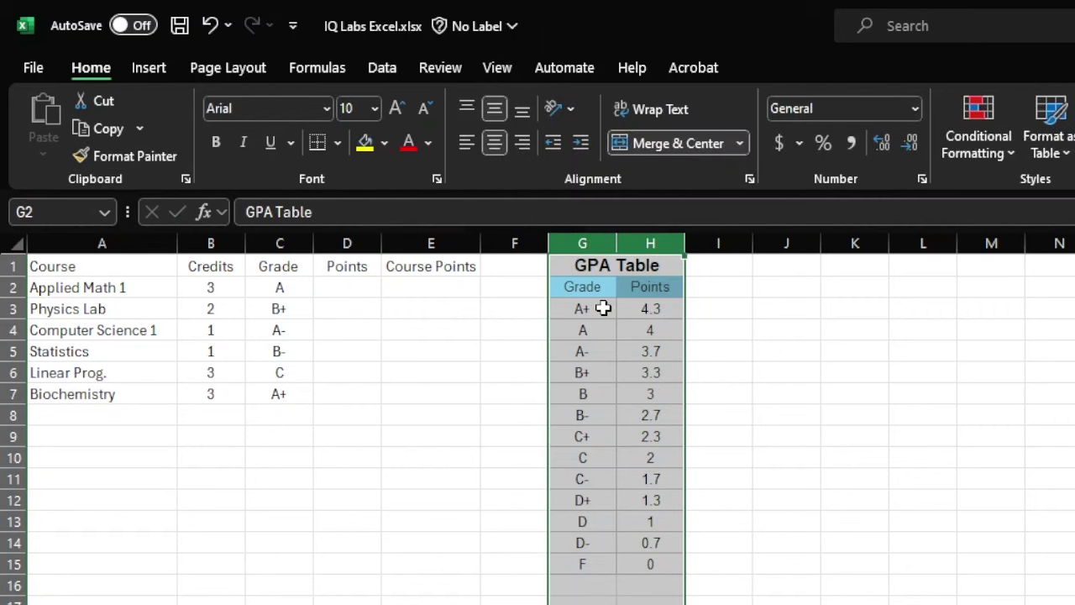
# - Start a VLOOKUP formula in cell D2, the Points for Applied Math 1, with C2 as the lookup value
pyautogui.click(357, 294)
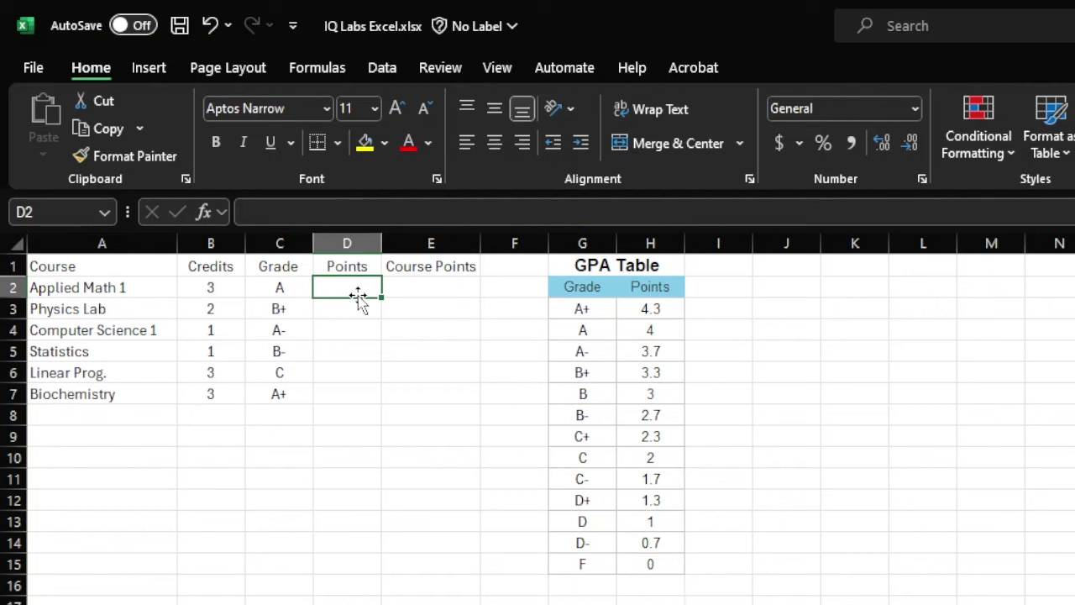
pyautogui.doubleClick(355, 286)
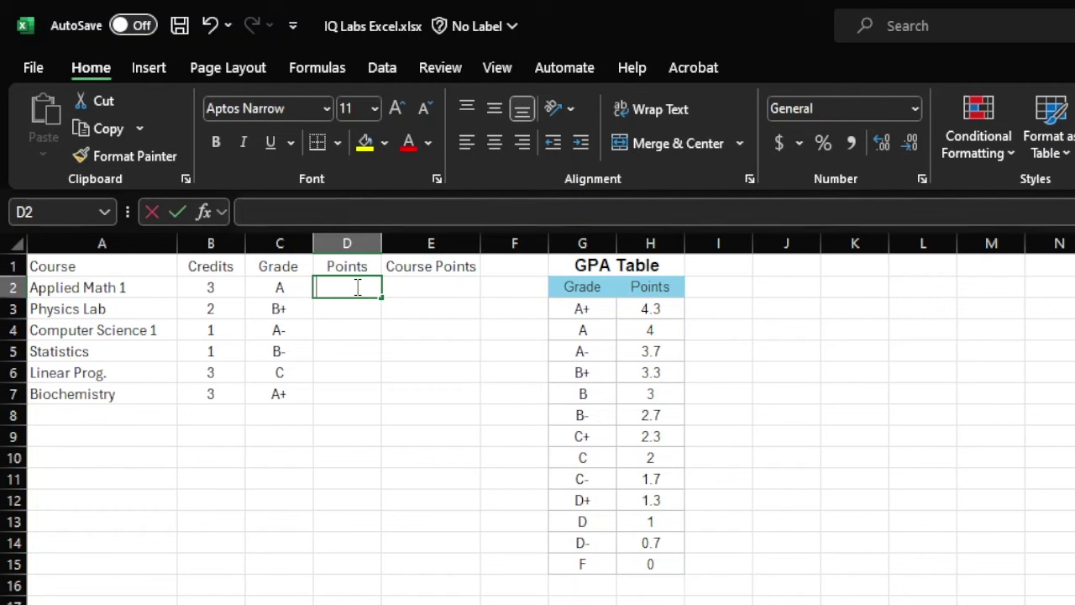
pyautogui.write('=')
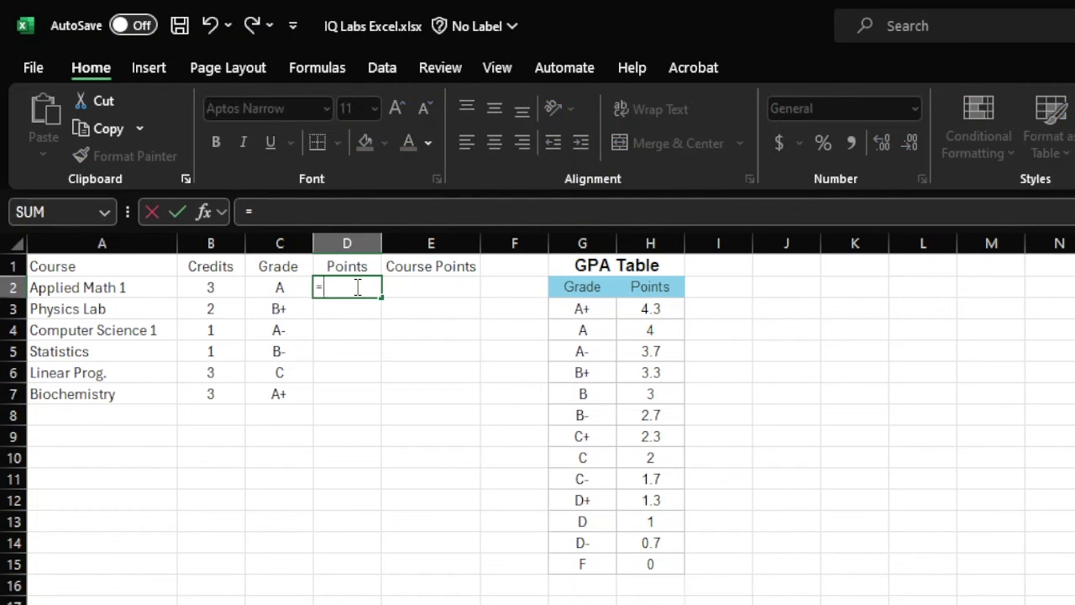
pyautogui.write('vlopp')
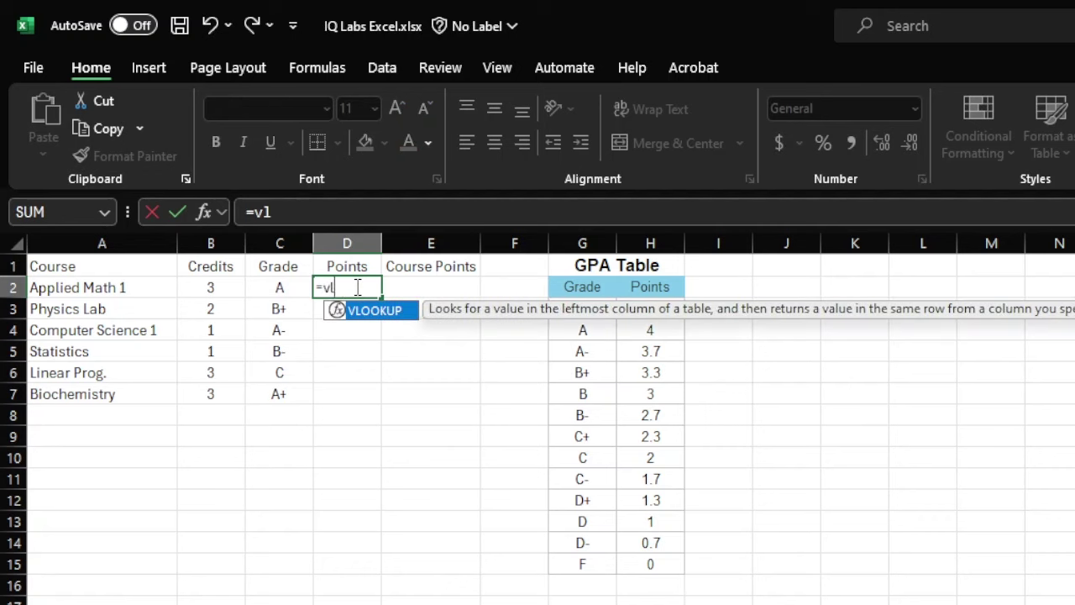
pyautogui.press('BackSpace')
pyautogui.press('BackSpace')
pyautogui.press('Return')
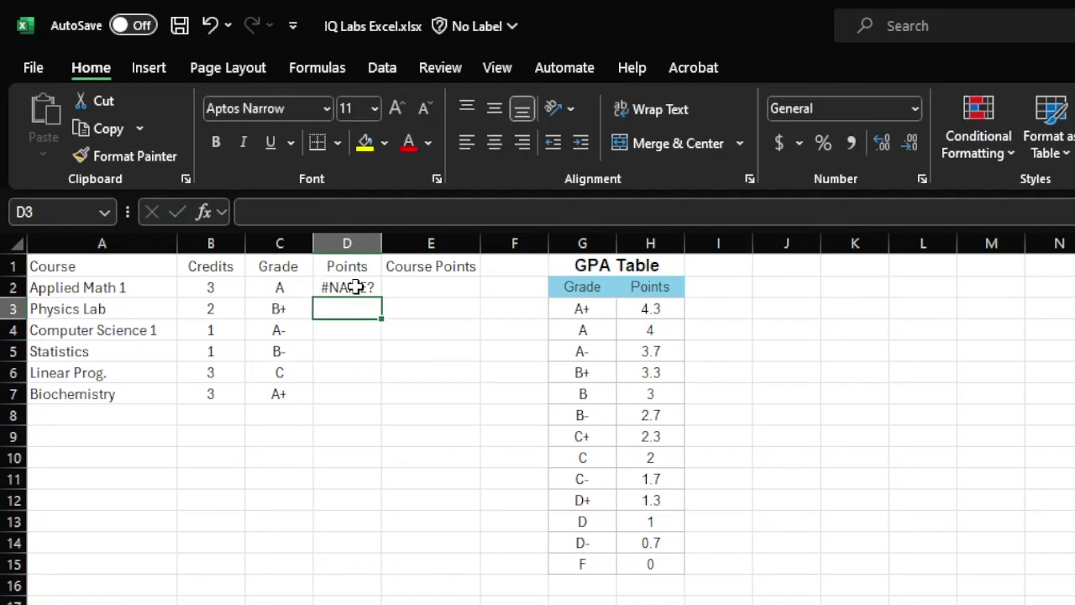
pyautogui.click(357, 287)
pyautogui.doubleClick(357, 287)
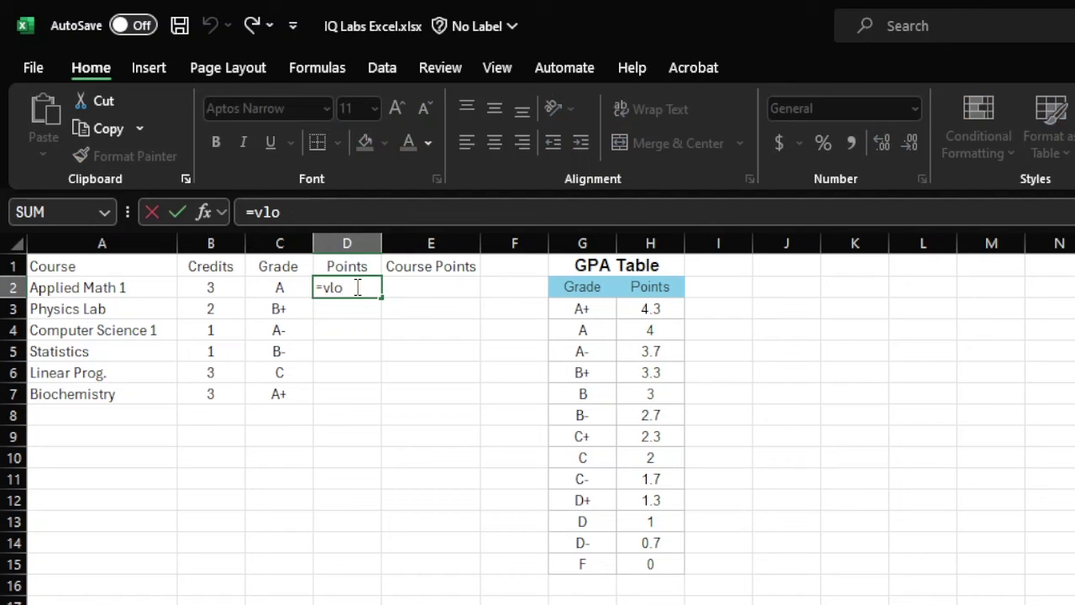
pyautogui.write('okup')
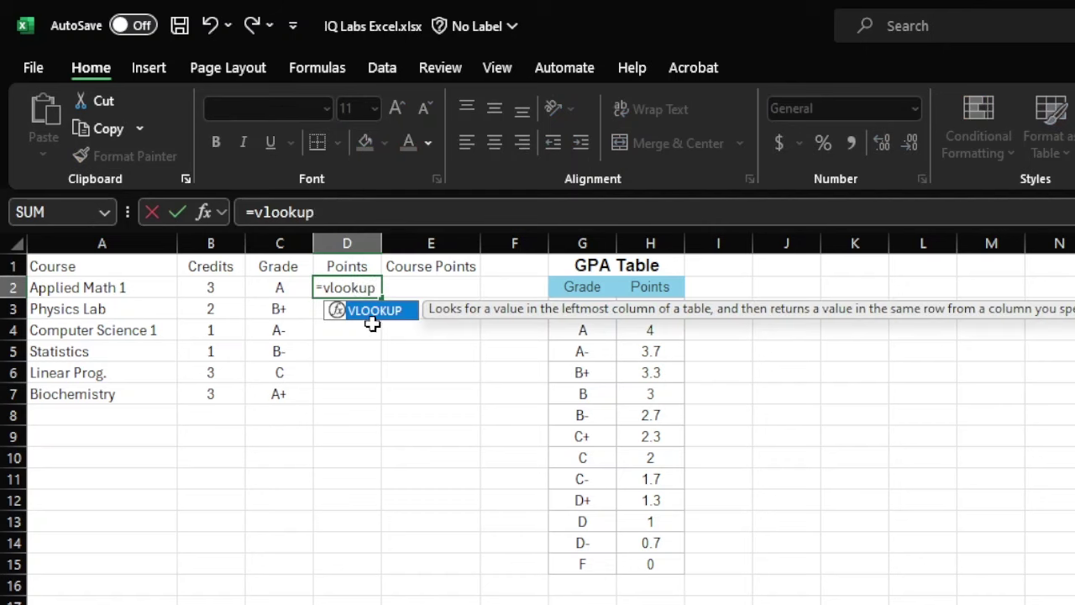
pyautogui.write('(')
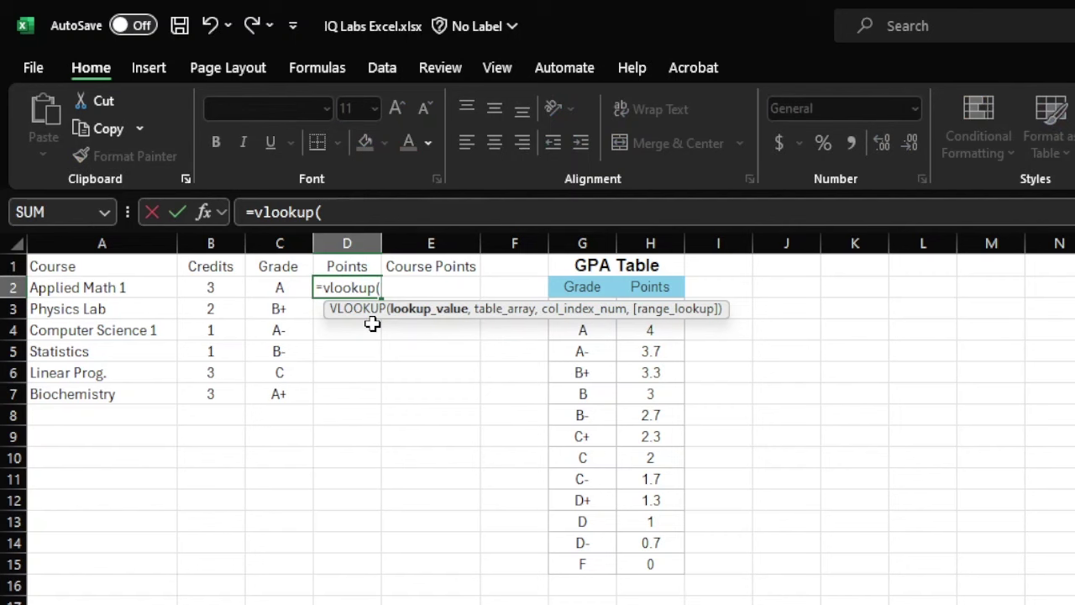
pyautogui.click(280, 288)
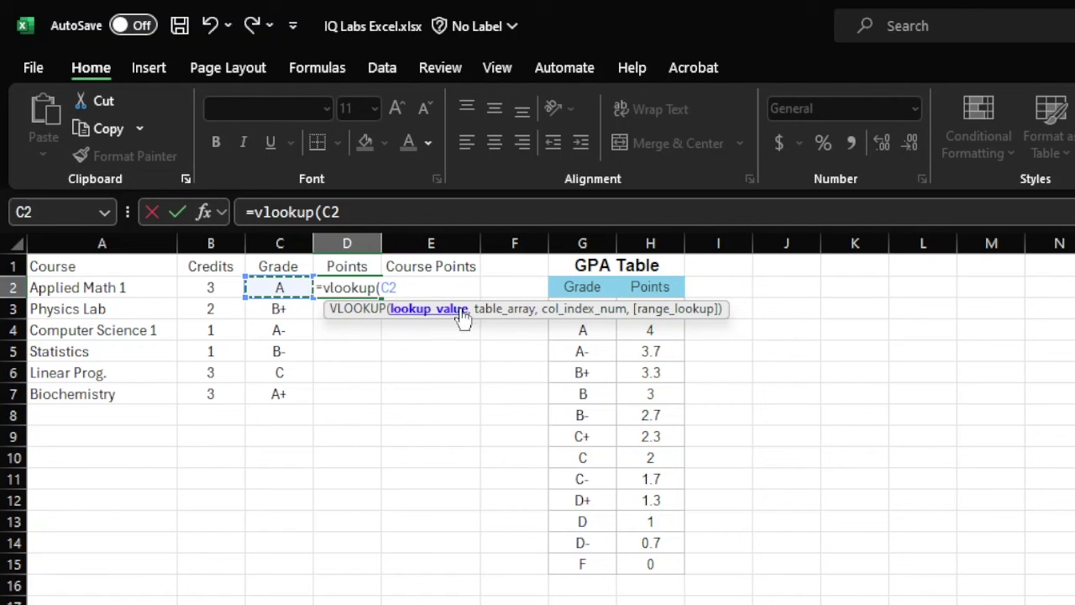
pyautogui.write(',')
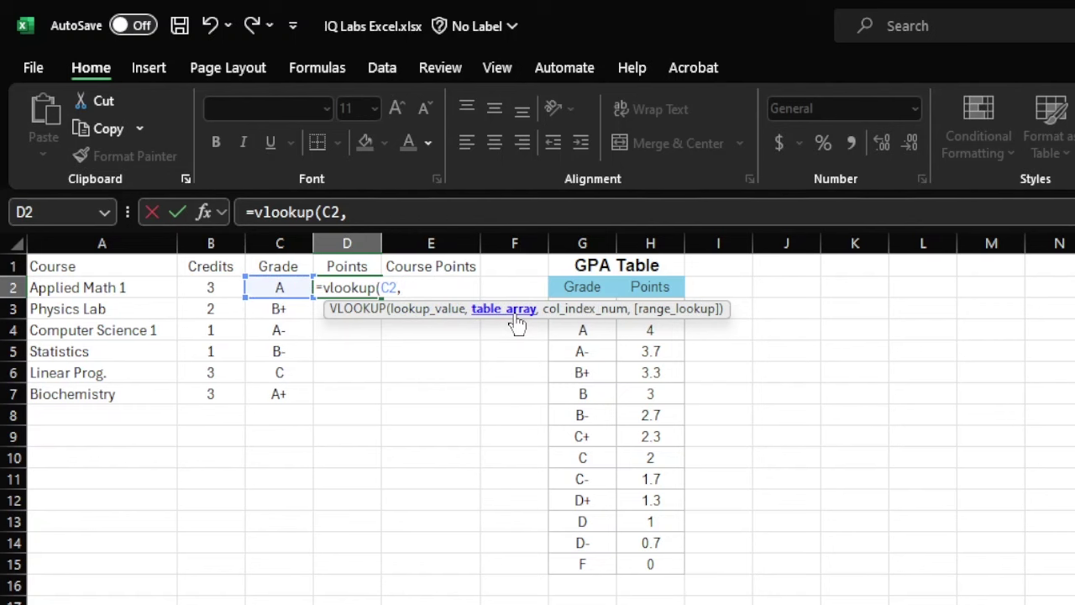
# - Complete the D2 VLOOKUP with table array G3:H15, column index 2 and FALSE for an exact match
pyautogui.moveTo(591, 308); pyautogui.dragTo(330, 342)
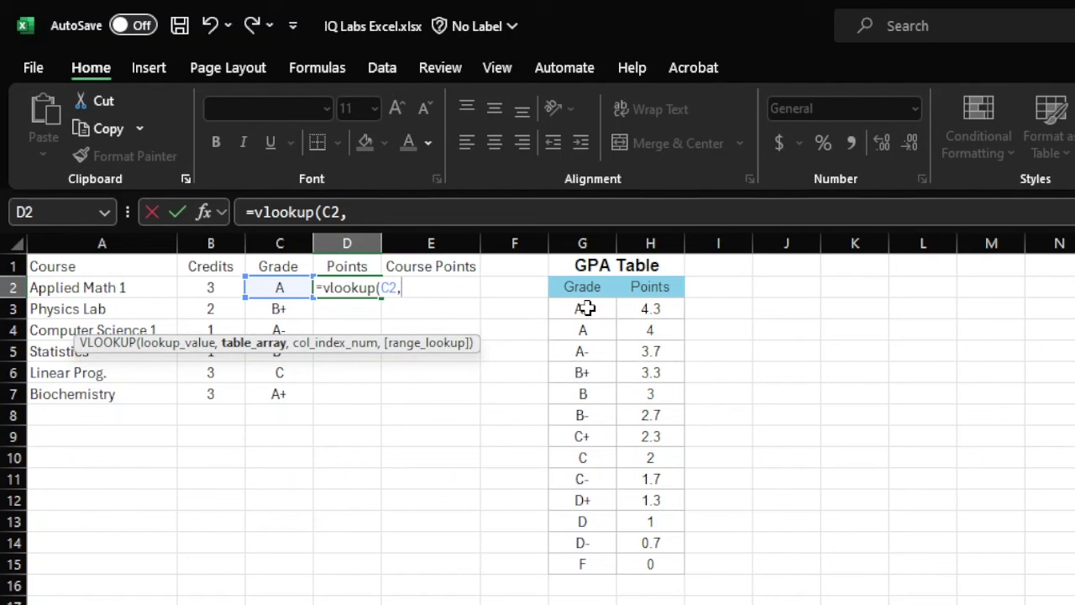
pyautogui.moveTo(586, 308); pyautogui.dragTo(644, 562)
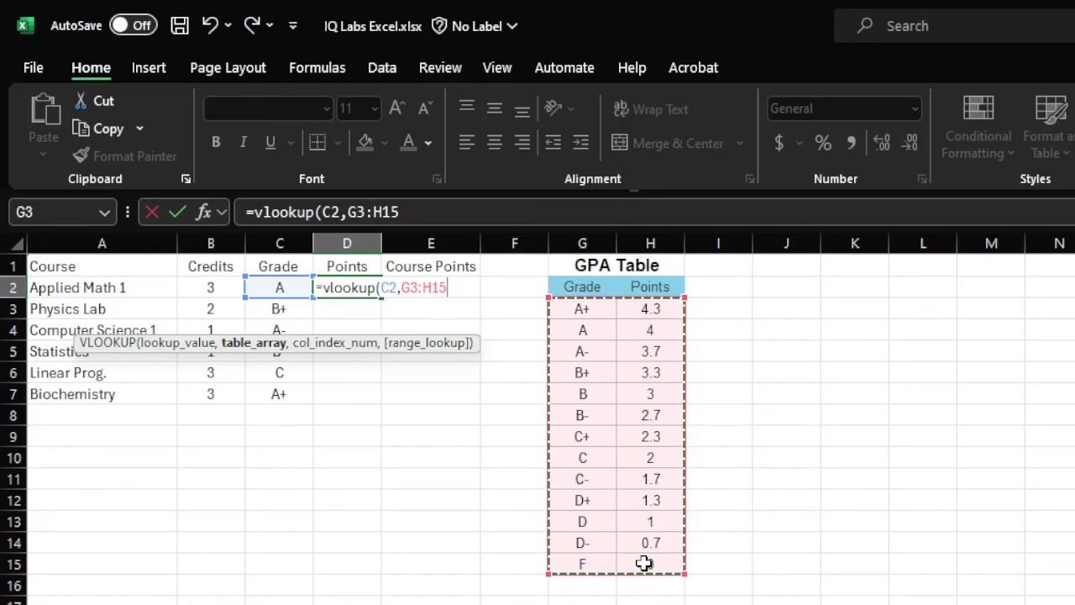
pyautogui.write('<')
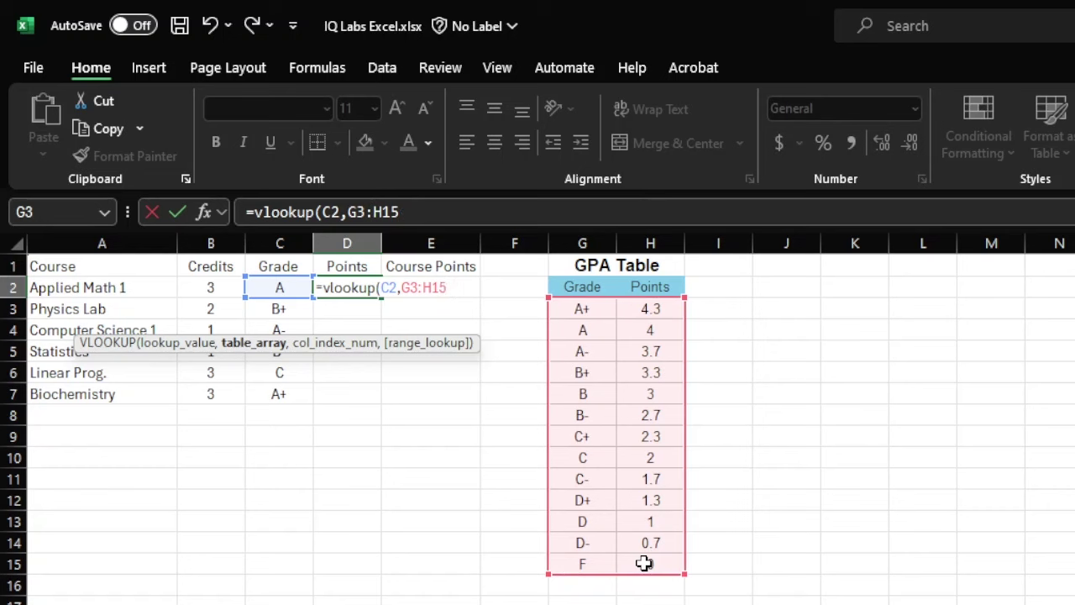
pyautogui.write(',')
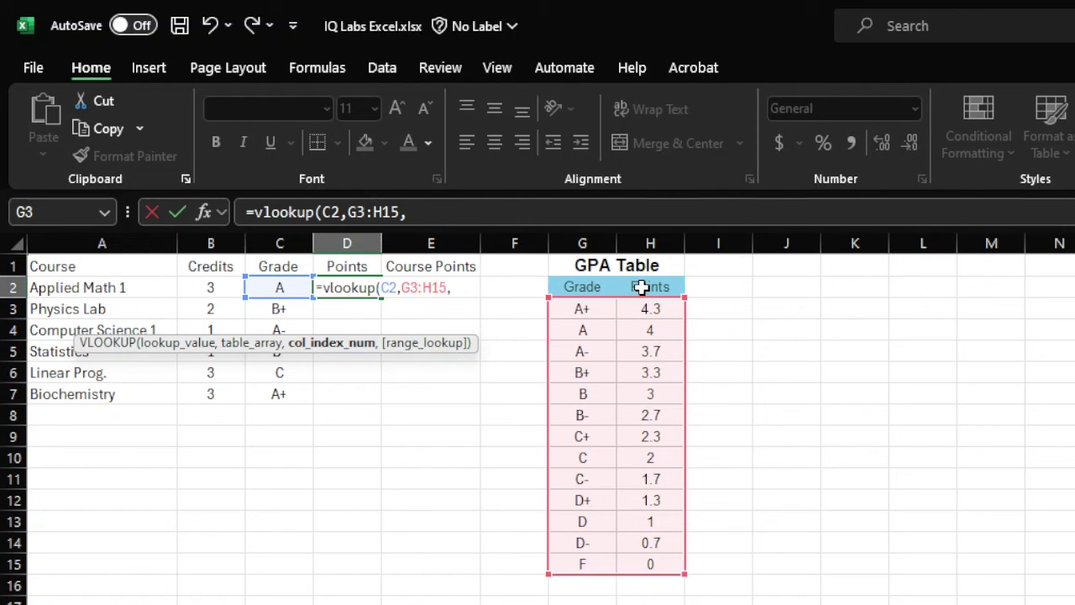
pyautogui.write('2,')
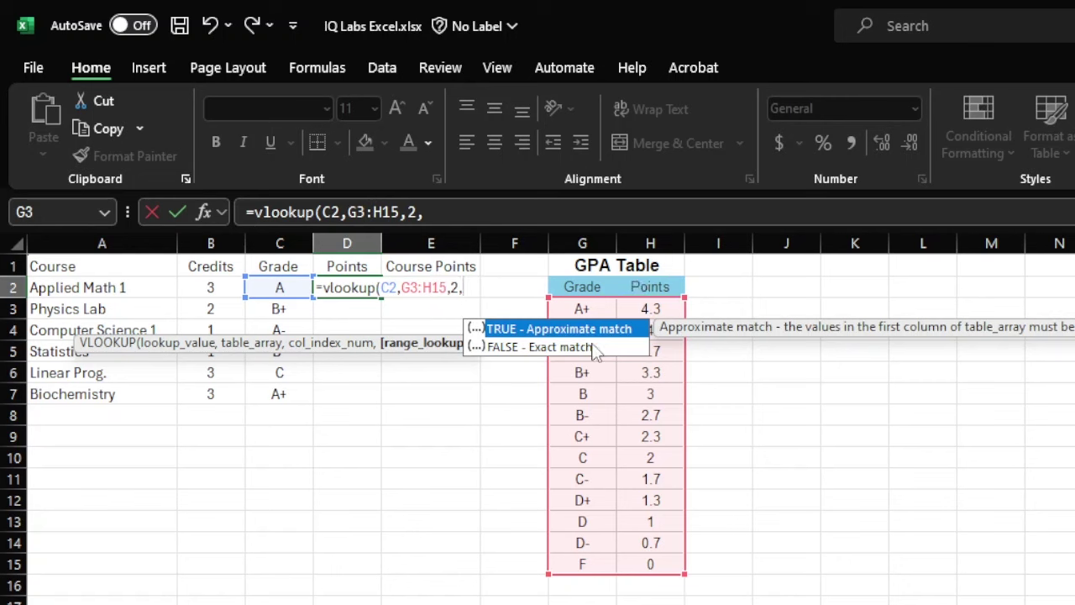
pyautogui.write('FALSE')
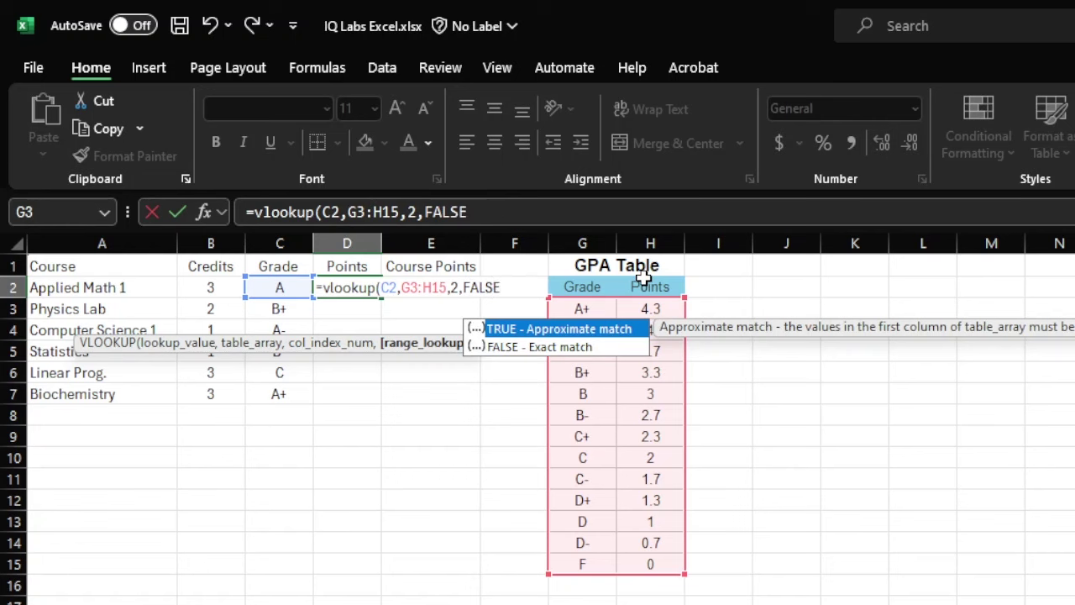
pyautogui.write(')')
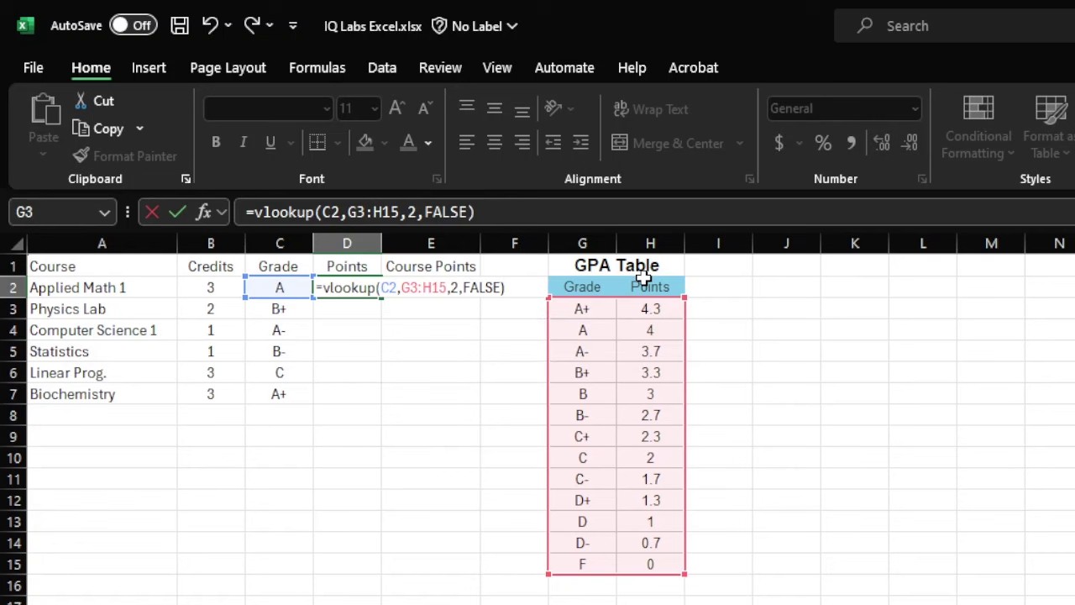
pyautogui.press('Return')
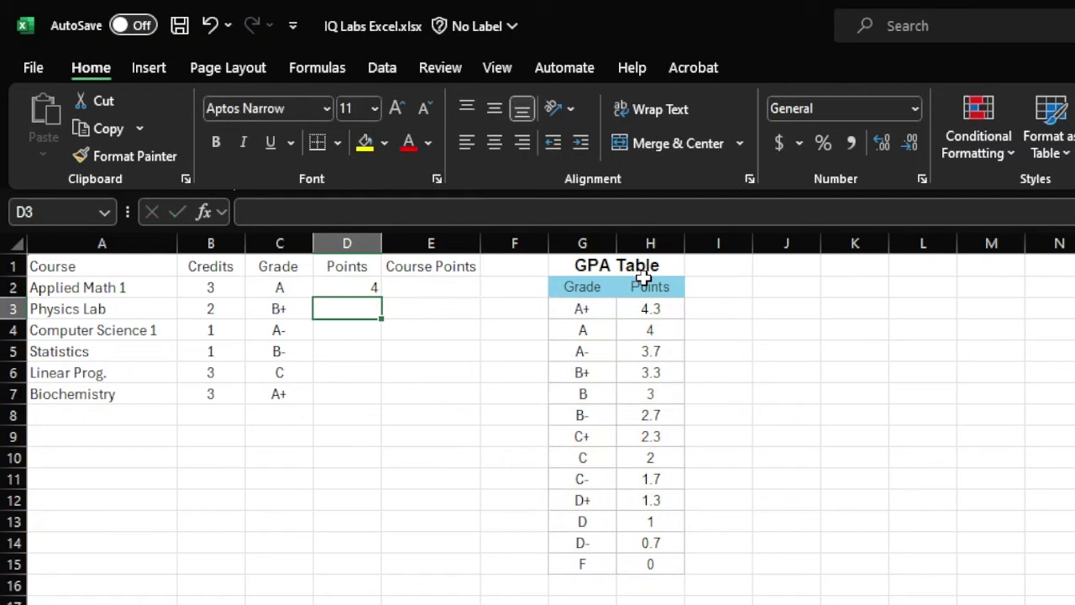
# - Check the lookup result in D2 against the grade in C2 and the A row of the GPA Table
pyautogui.click(367, 287)
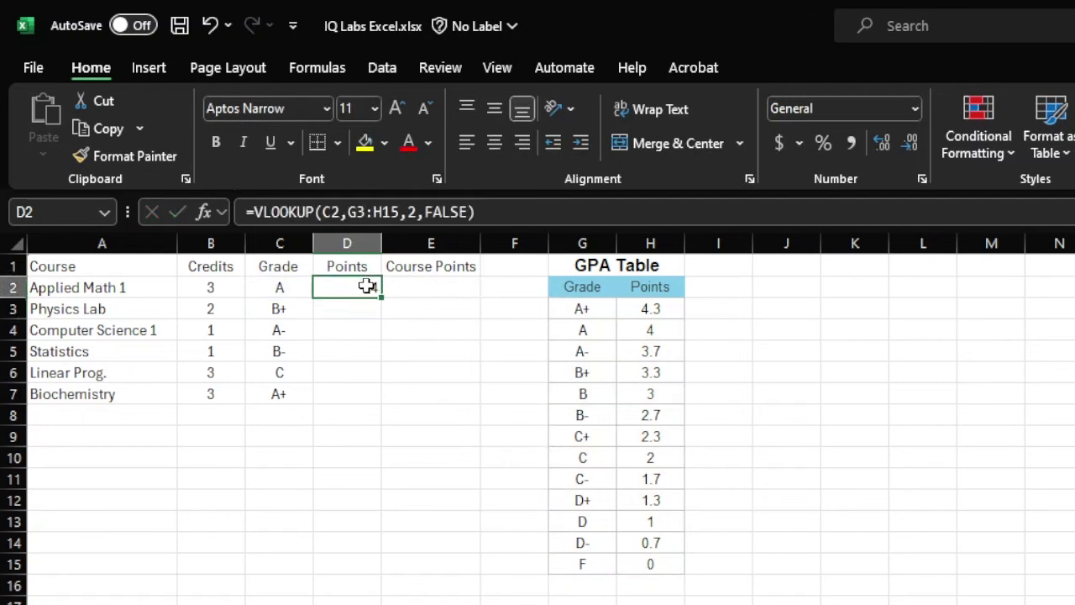
pyautogui.click(295, 288)
pyautogui.click(578, 329)
# - Test the D2 lookup by setting grade A's points in the GPA Table to 5 and back to 4, and review the D2 formula
pyautogui.click(636, 336)
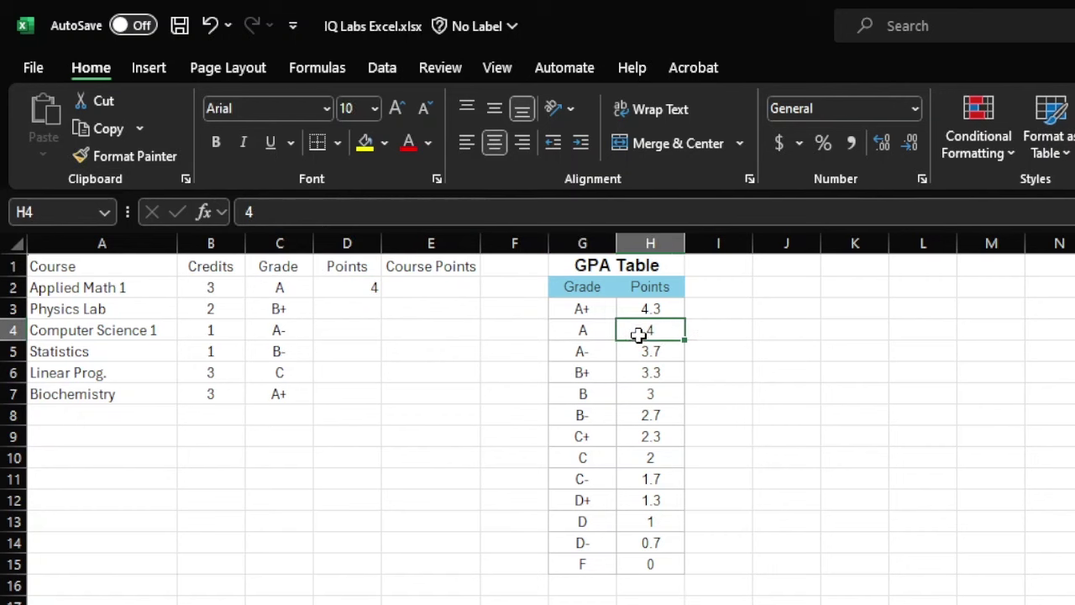
pyautogui.write('5')
pyautogui.press('Return')
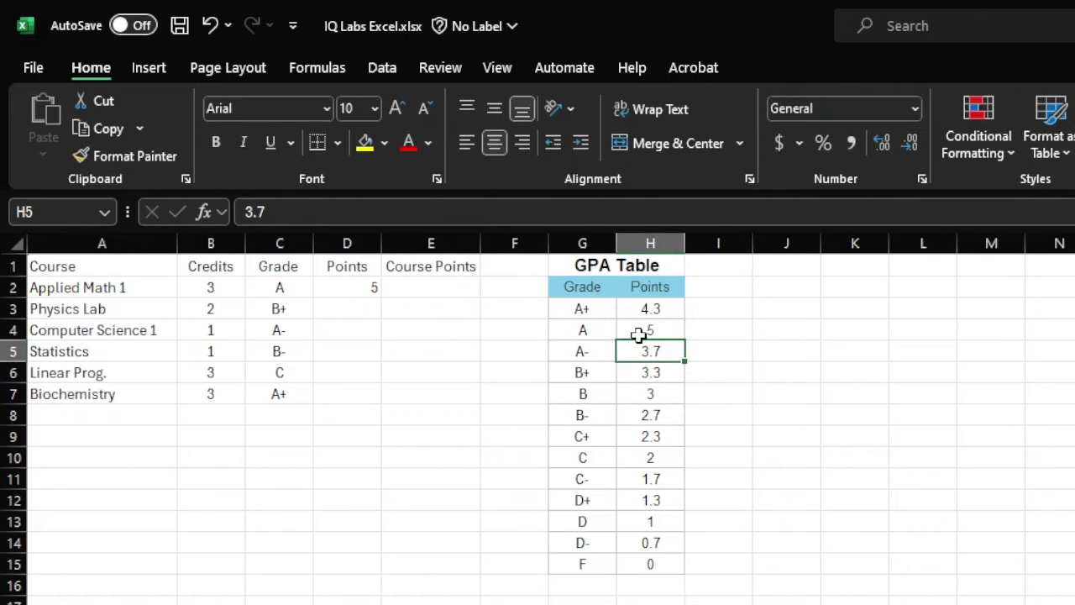
pyautogui.click(638, 335)
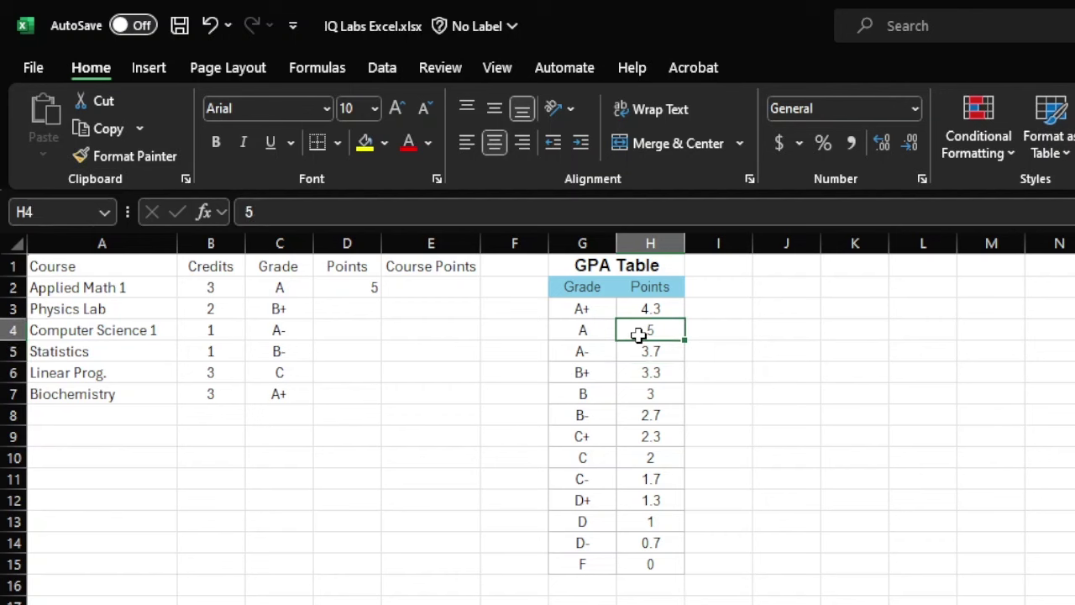
pyautogui.write('4')
pyautogui.press('Return')
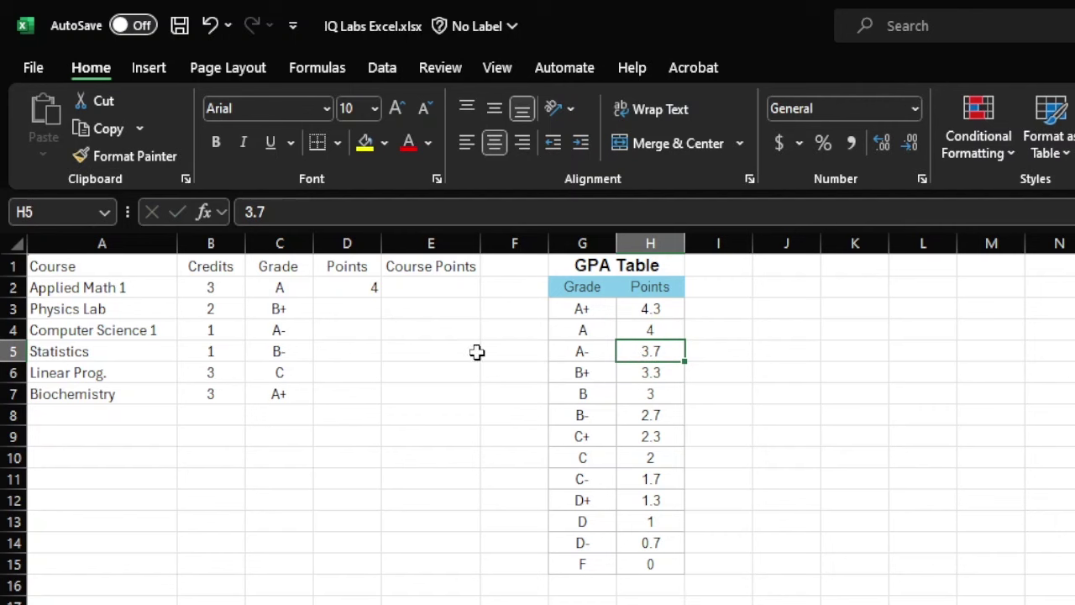
pyautogui.click(356, 288)
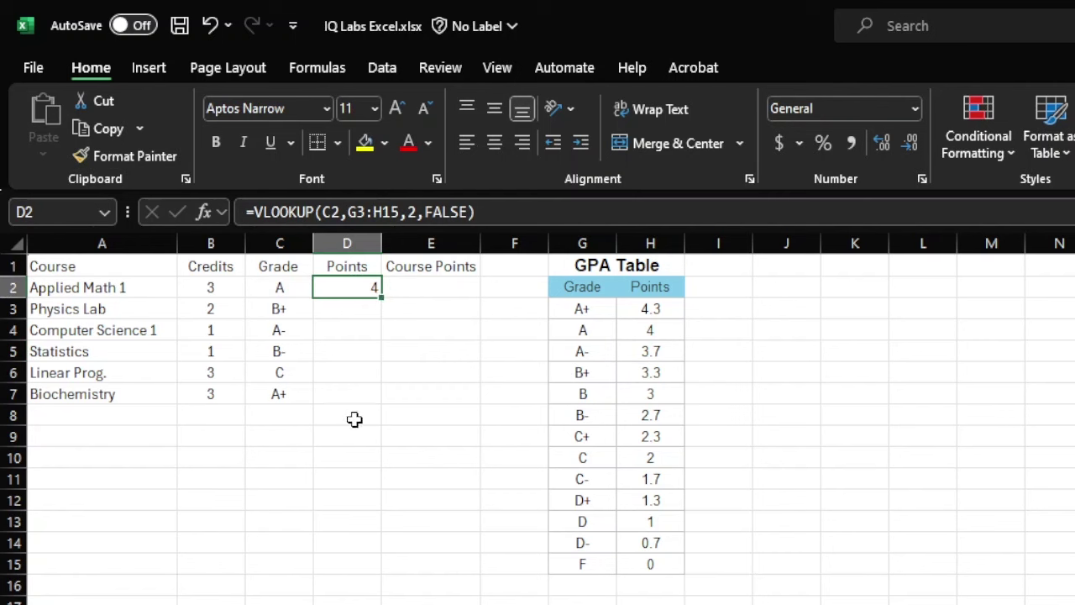
pyautogui.click(400, 507)
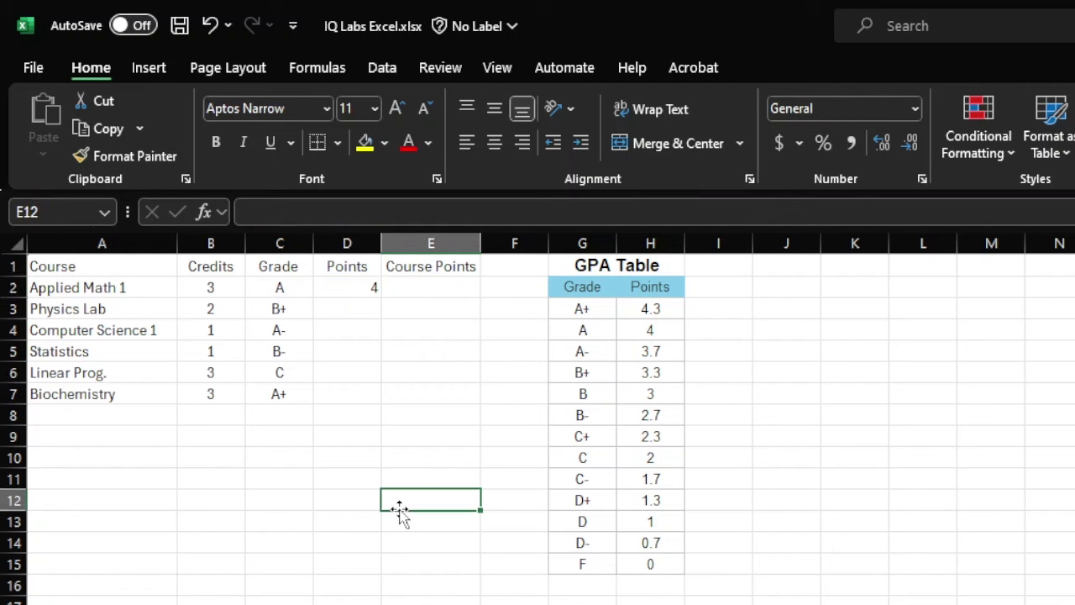
# - Try to copy the D2 VLOOKUP with its relative table array G3:H15 down the Points column through D7
pyautogui.doubleClick(346, 289)
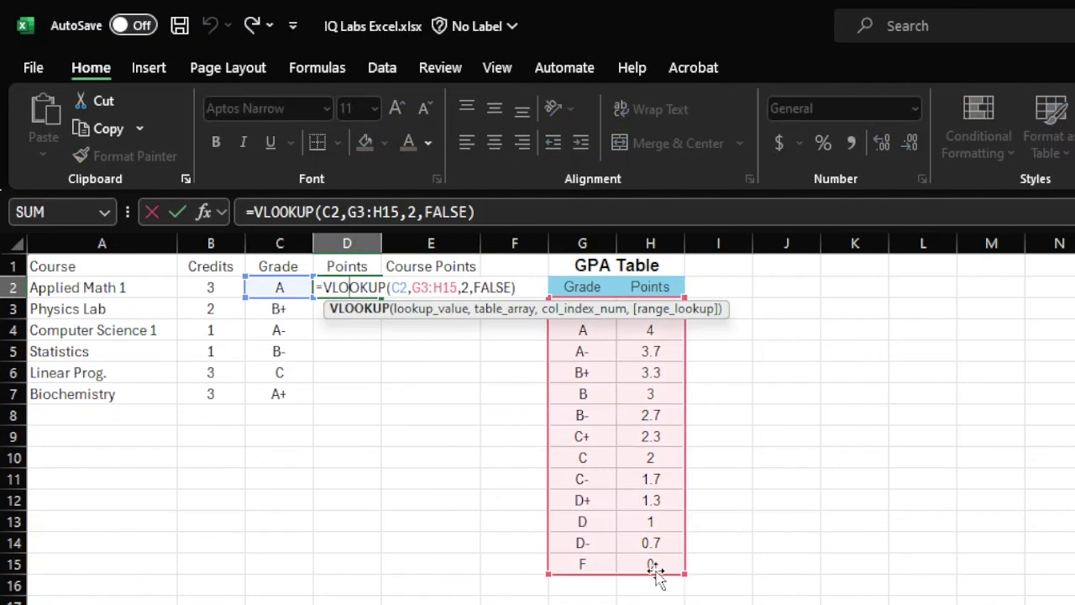
pyautogui.hotkey('ctrl', 'Return')
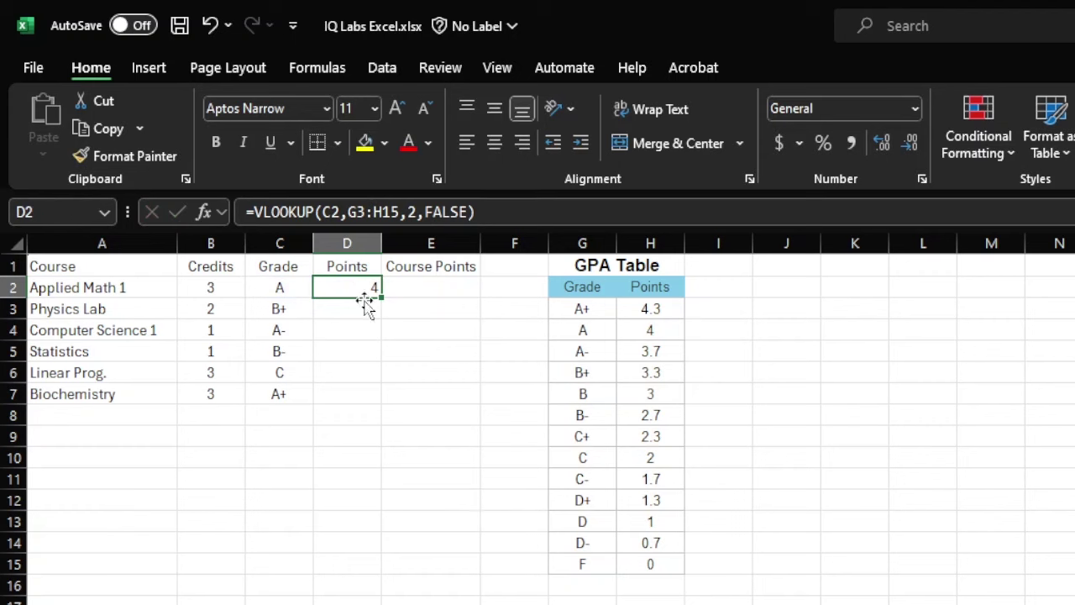
pyautogui.moveTo(382, 299); pyautogui.dragTo(386, 401)
pyautogui.click(378, 538)
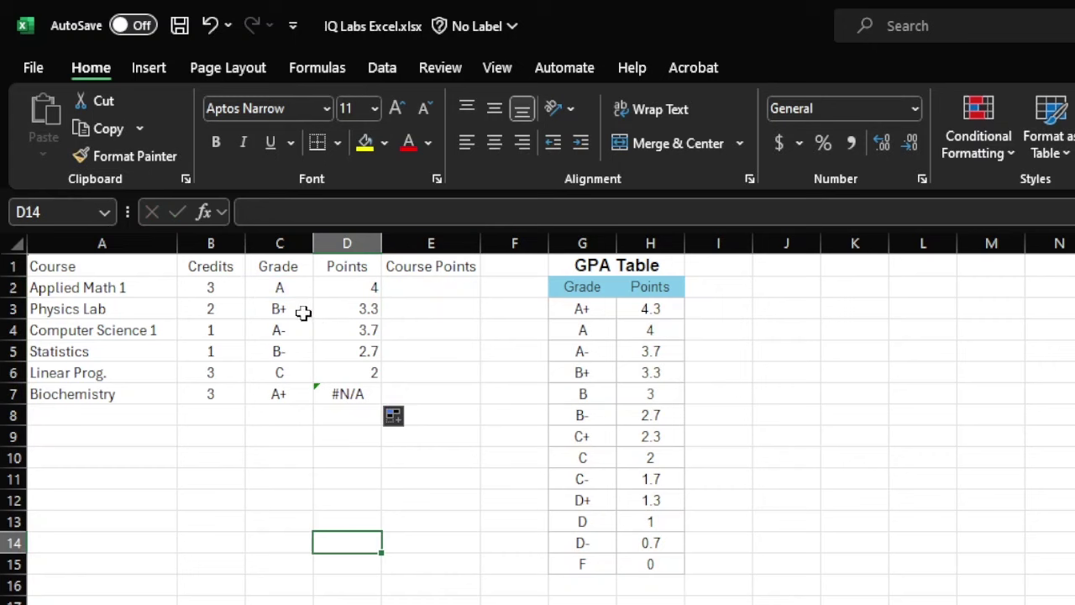
# - Compare the table array in the Biochemistry lookup in D7 with those in the D2 and D3 formulas
pyautogui.doubleClick(351, 393)
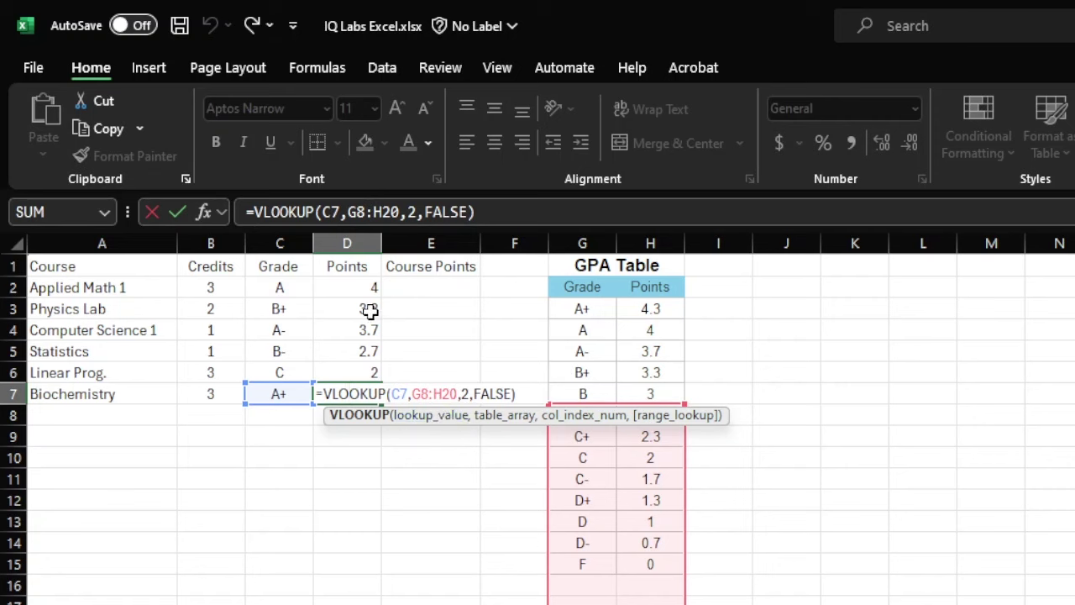
pyautogui.press('Escape')
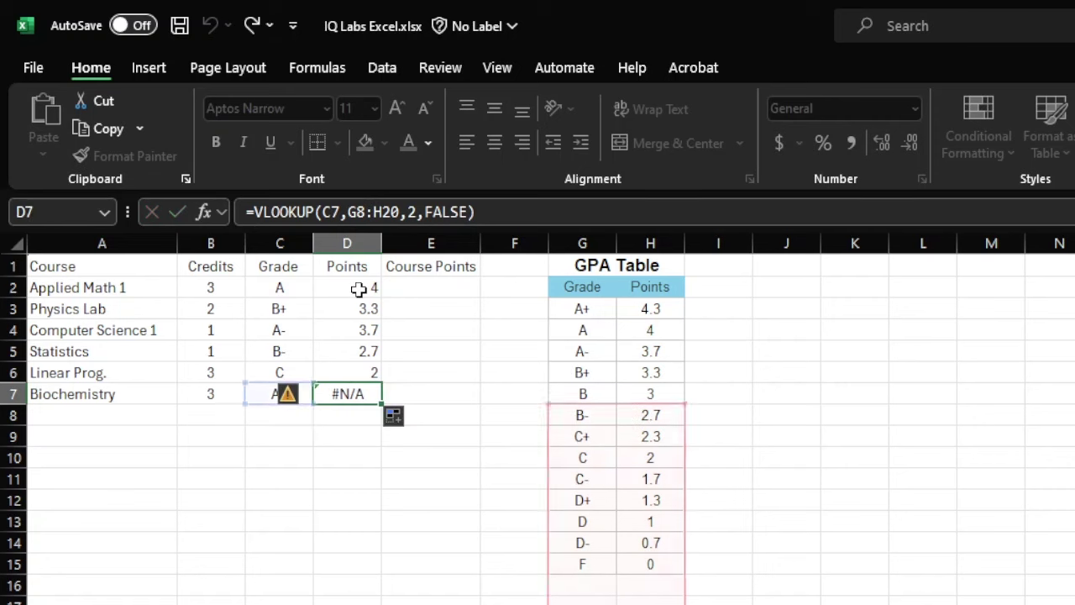
pyautogui.doubleClick(359, 288)
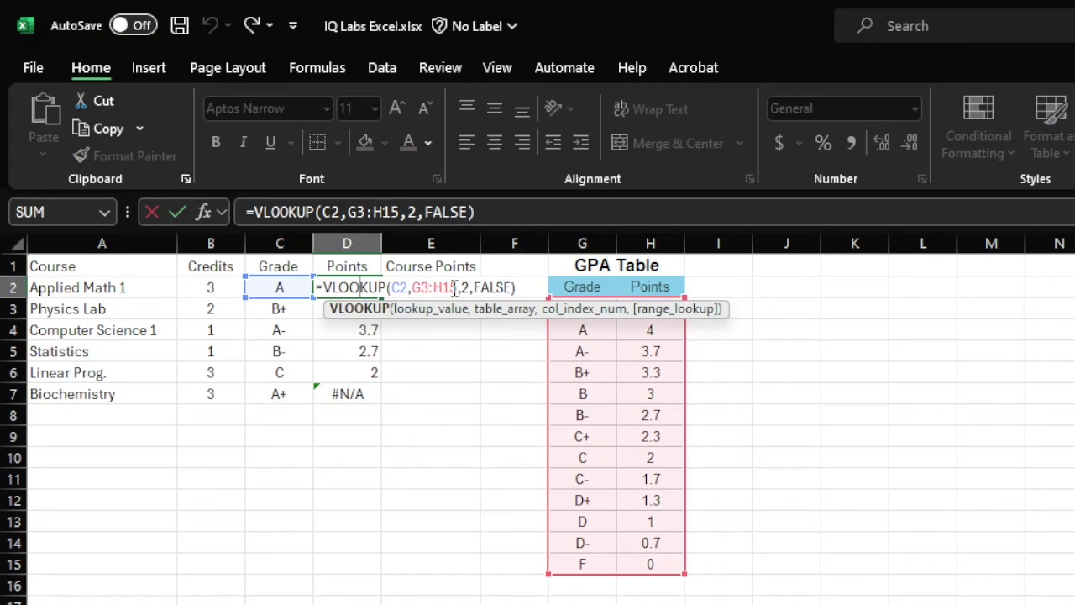
pyautogui.click(414, 438)
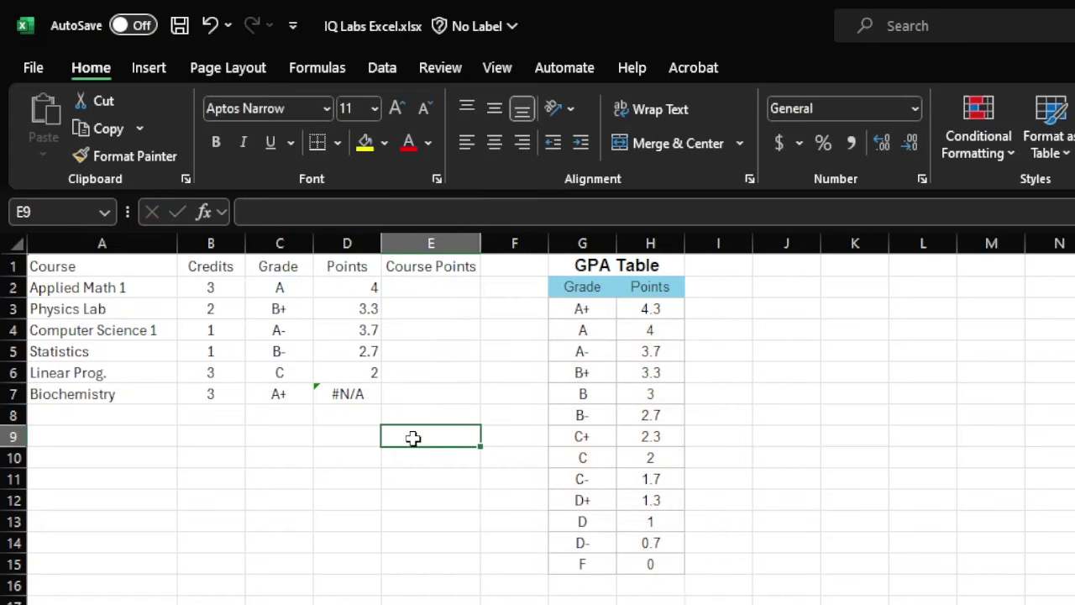
pyautogui.click(354, 305)
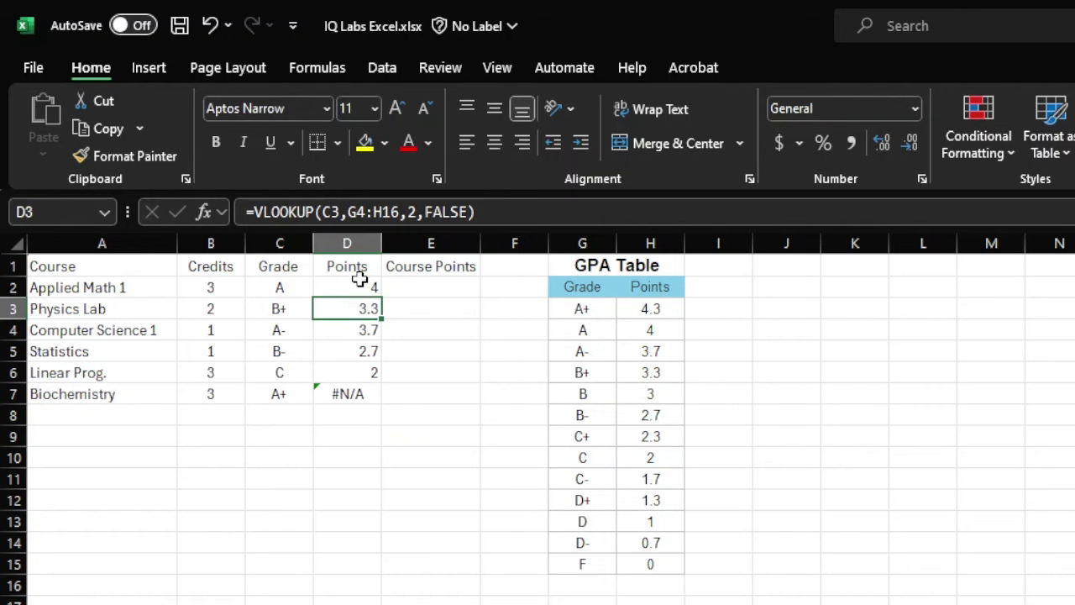
pyautogui.click(359, 282)
pyautogui.click(372, 304)
pyautogui.doubleClick(348, 284)
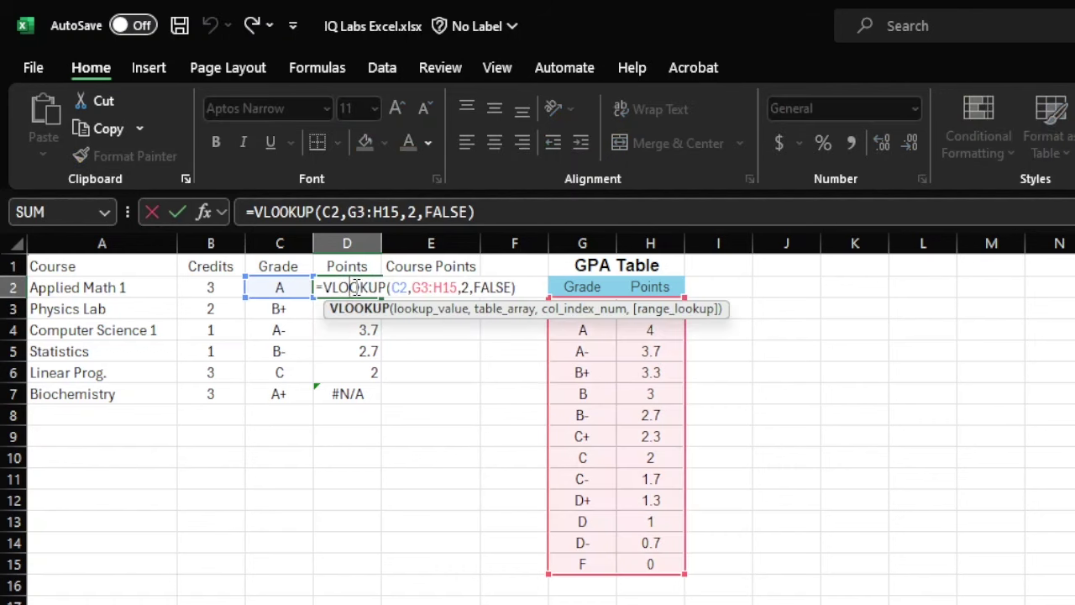
pyautogui.press('Escape')
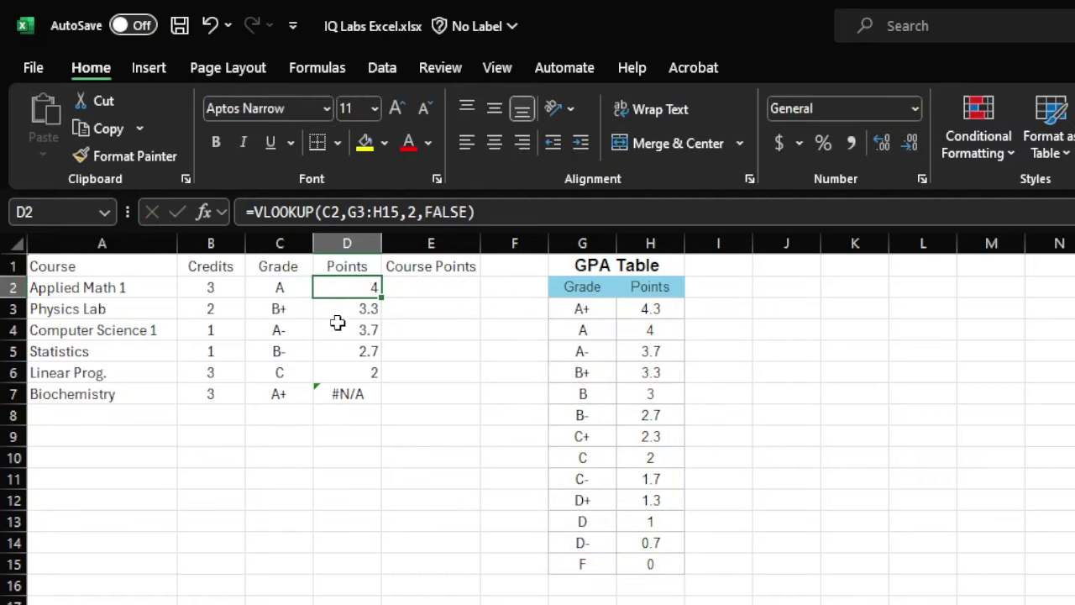
# - Examine how the table array reference shifts row by row in the Points formulas from D3 to D7
pyautogui.doubleClick(339, 309)
pyautogui.press('Escape')
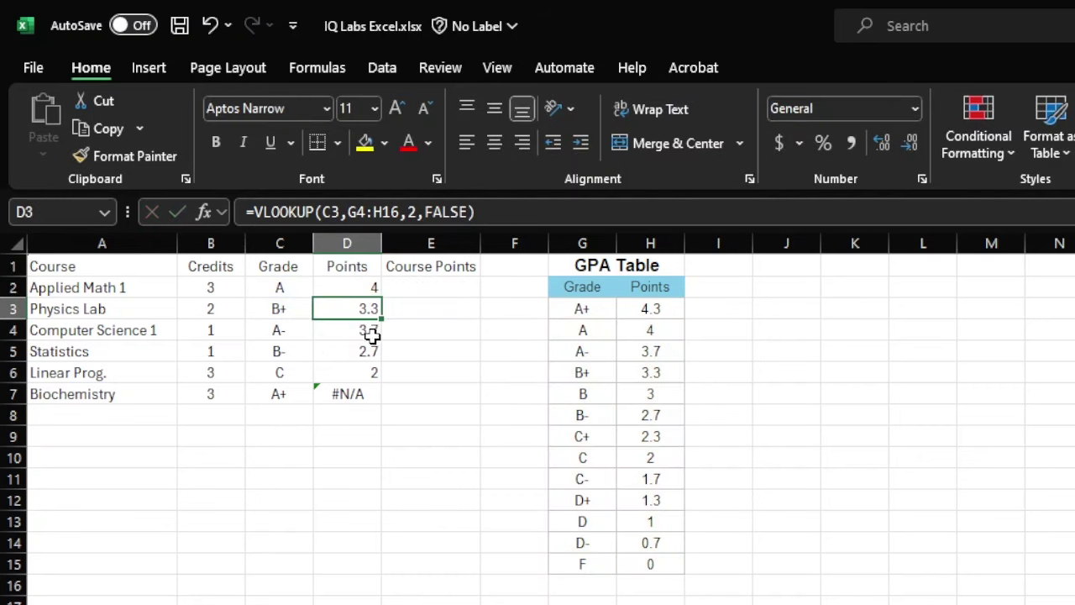
pyautogui.doubleClick(372, 333)
pyautogui.press('Escape')
pyautogui.doubleClick(368, 351)
pyautogui.press('Escape')
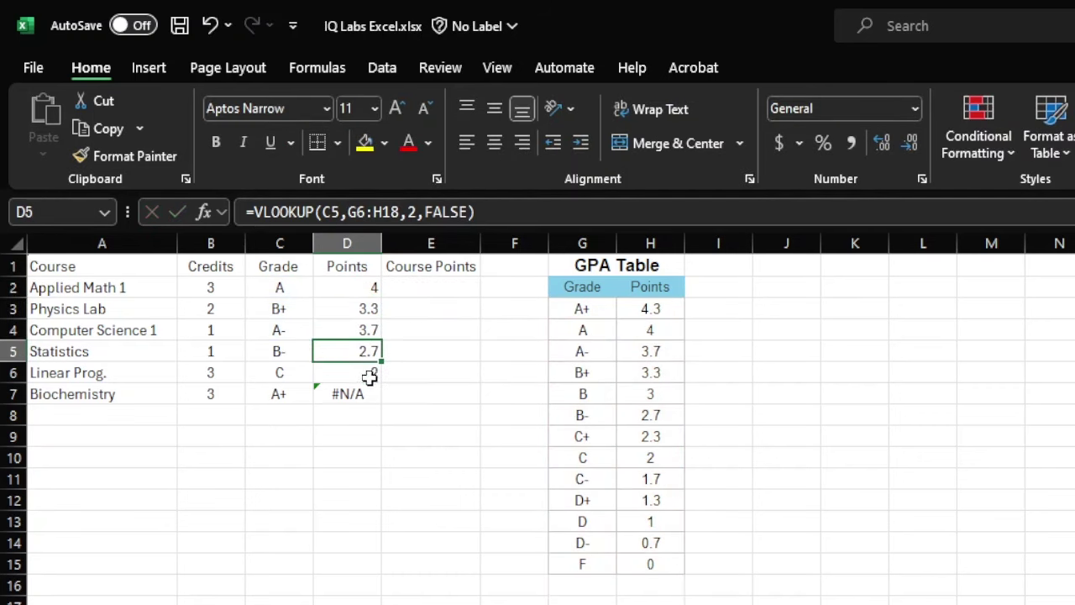
pyautogui.doubleClick(369, 374)
pyautogui.press('Escape')
pyautogui.click(367, 394)
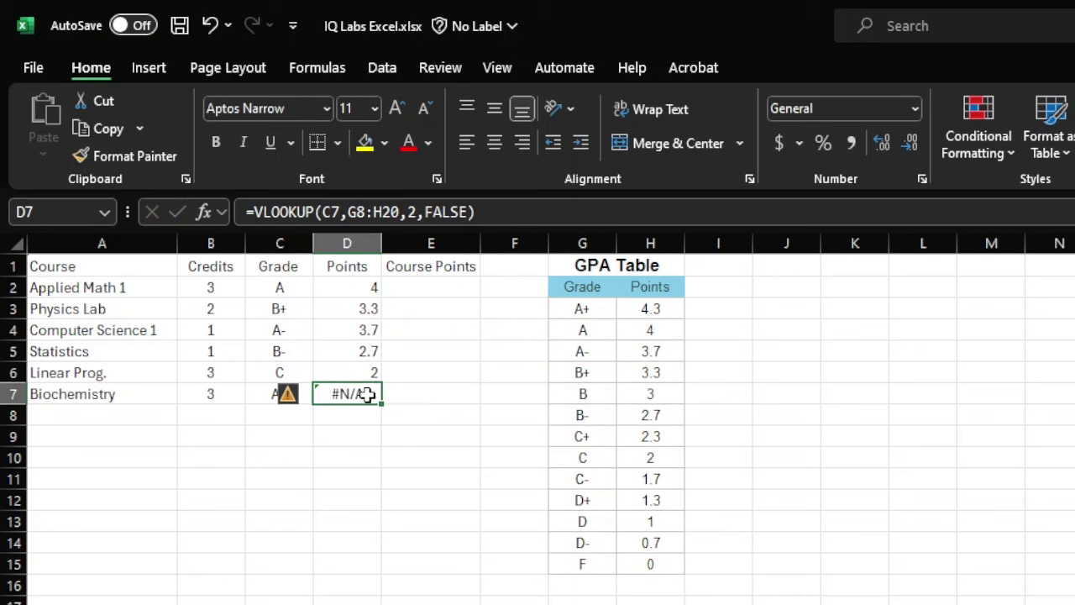
pyautogui.doubleClick(367, 394)
pyautogui.press('Escape')
# - Make the table array in the D2 VLOOKUP absolute as $G$3:$H$15
pyautogui.doubleClick(358, 286)
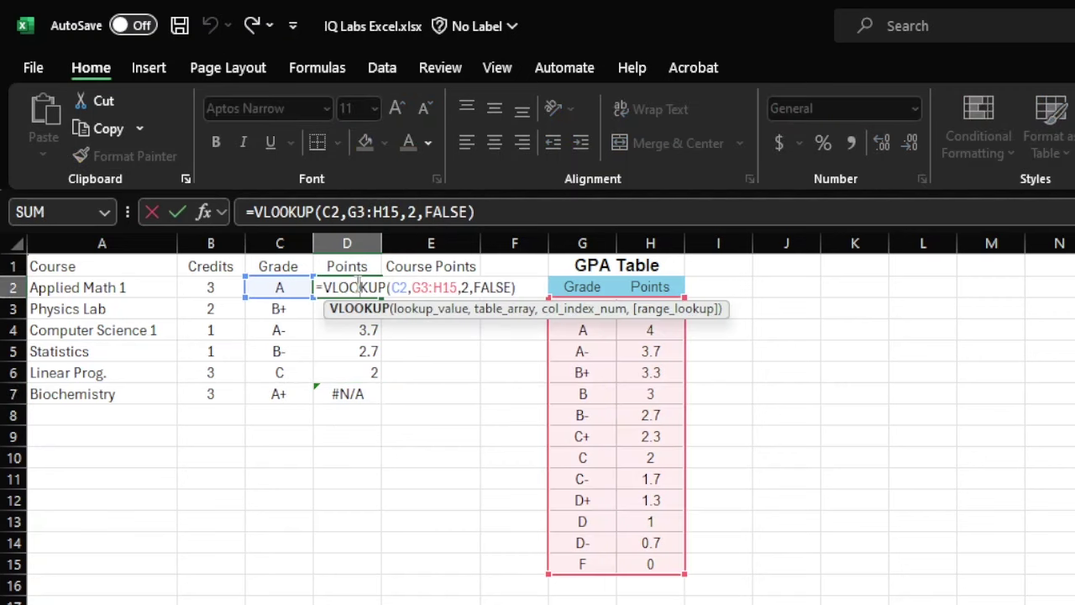
pyautogui.click(416, 288)
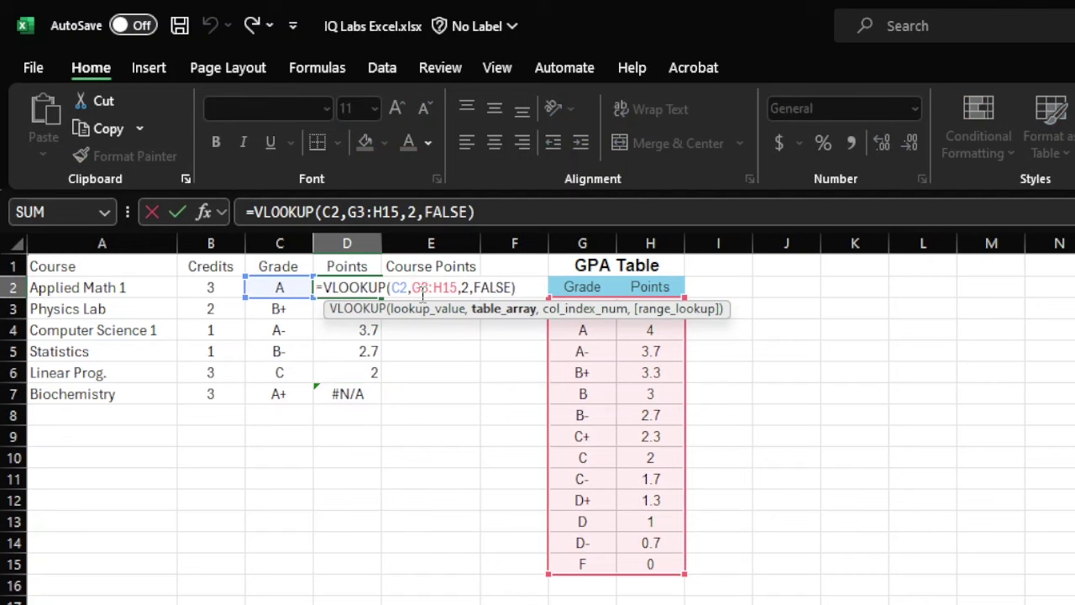
pyautogui.write('$G')
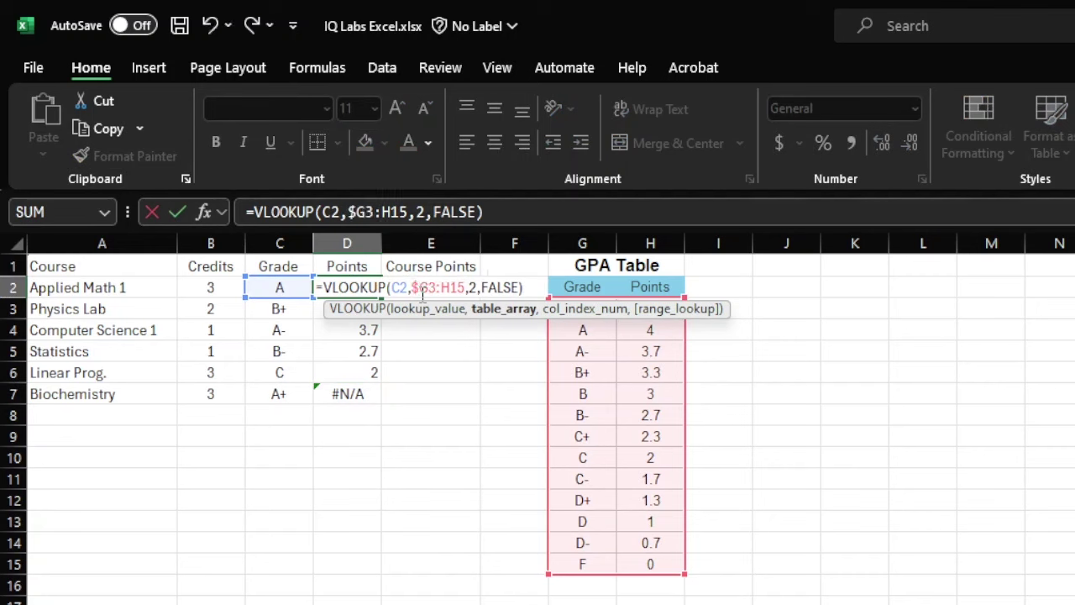
pyautogui.write('$')
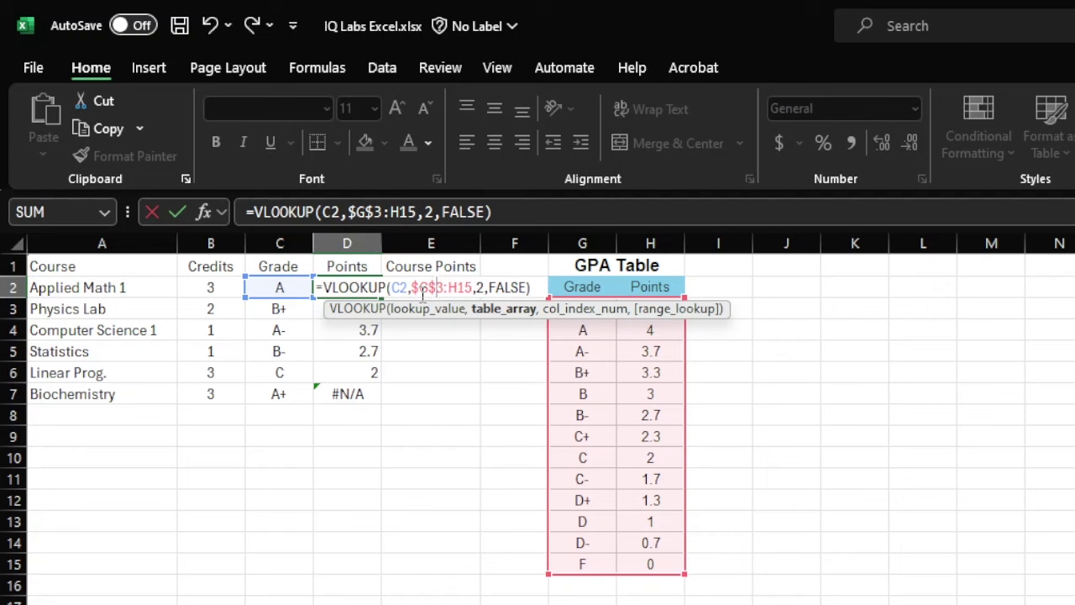
pyautogui.press('Right')
pyautogui.write('$G')
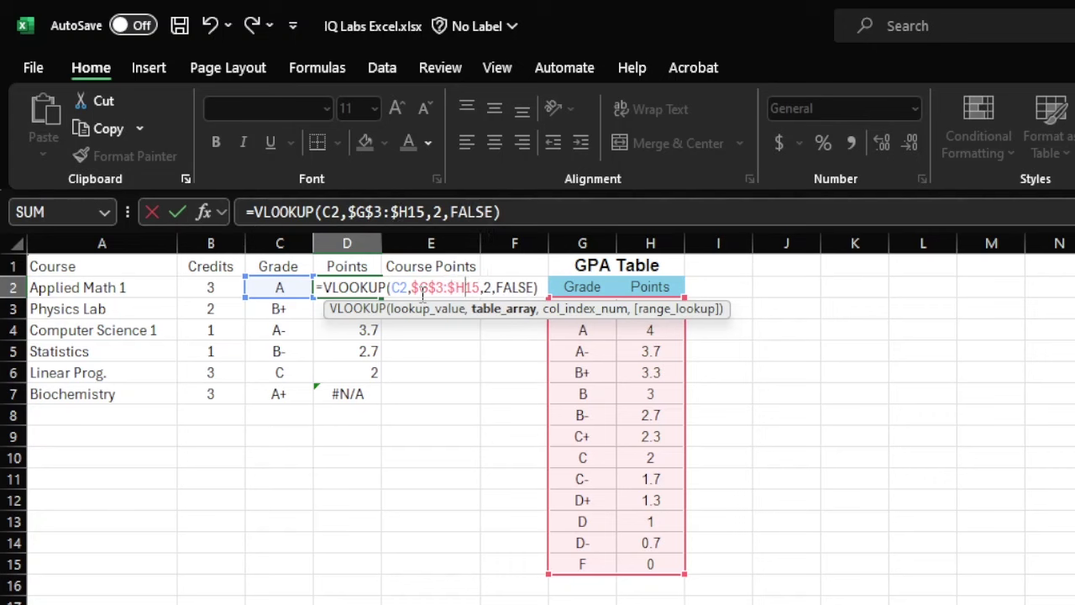
pyautogui.write('$')
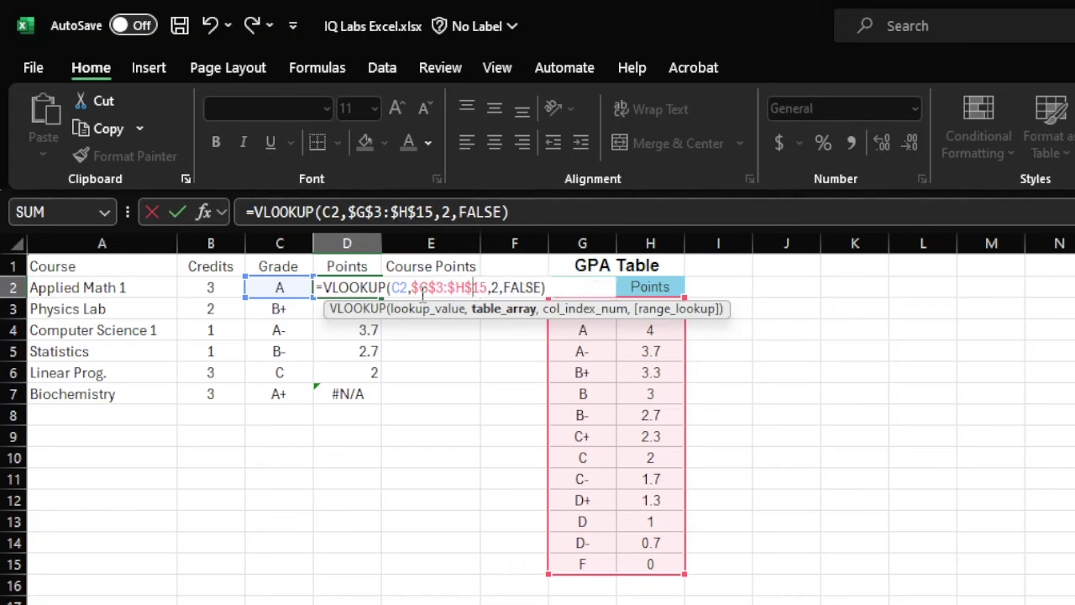
pyautogui.press('Return')
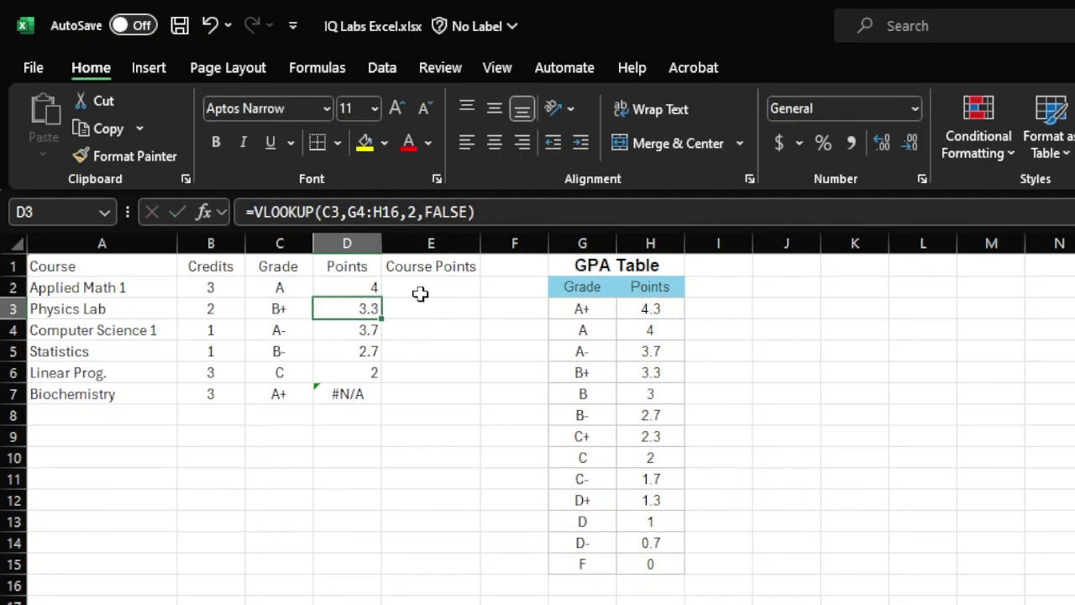
# - Fill the D2 formula with the absolute table array down the Points column through D7
pyautogui.click(347, 283)
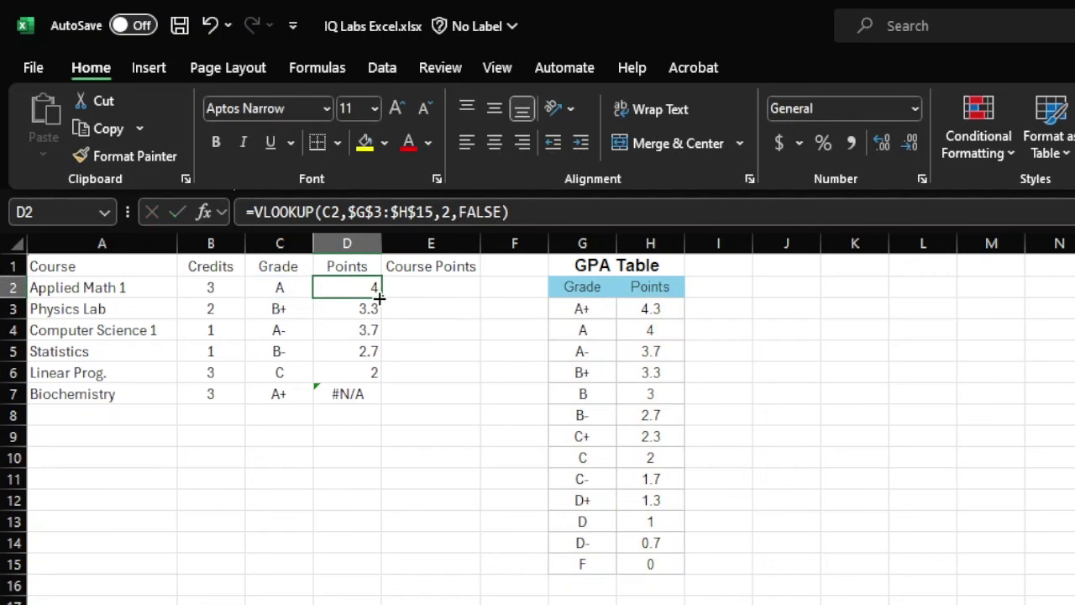
pyautogui.moveTo(380, 296); pyautogui.dragTo(381, 401)
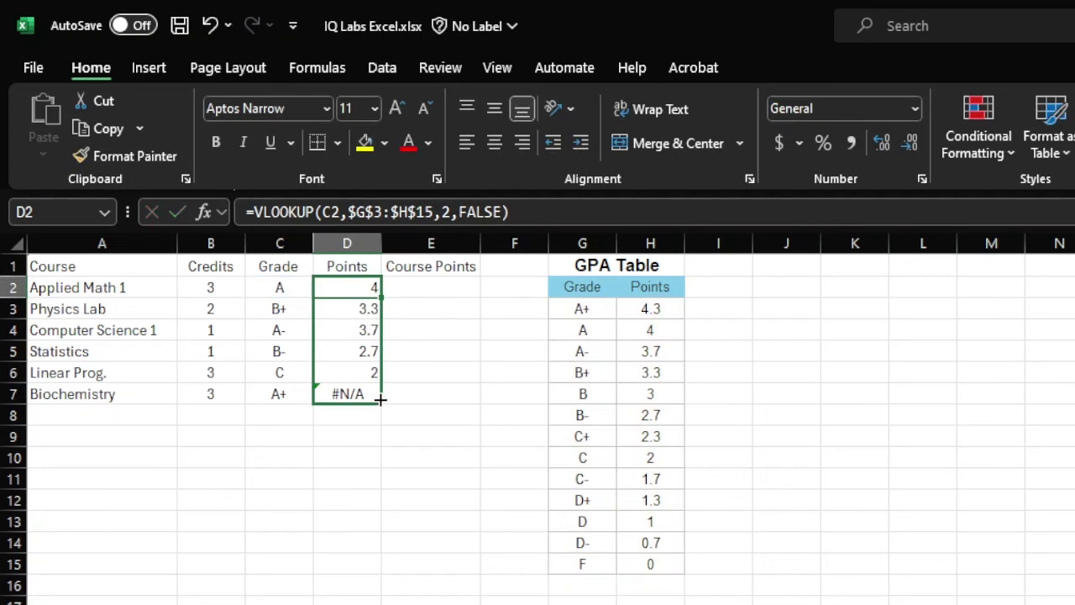
pyautogui.click(353, 536)
# - Check the lookup value and the table array in the Points formulas from D7 up to D4
pyautogui.doubleClick(357, 394)
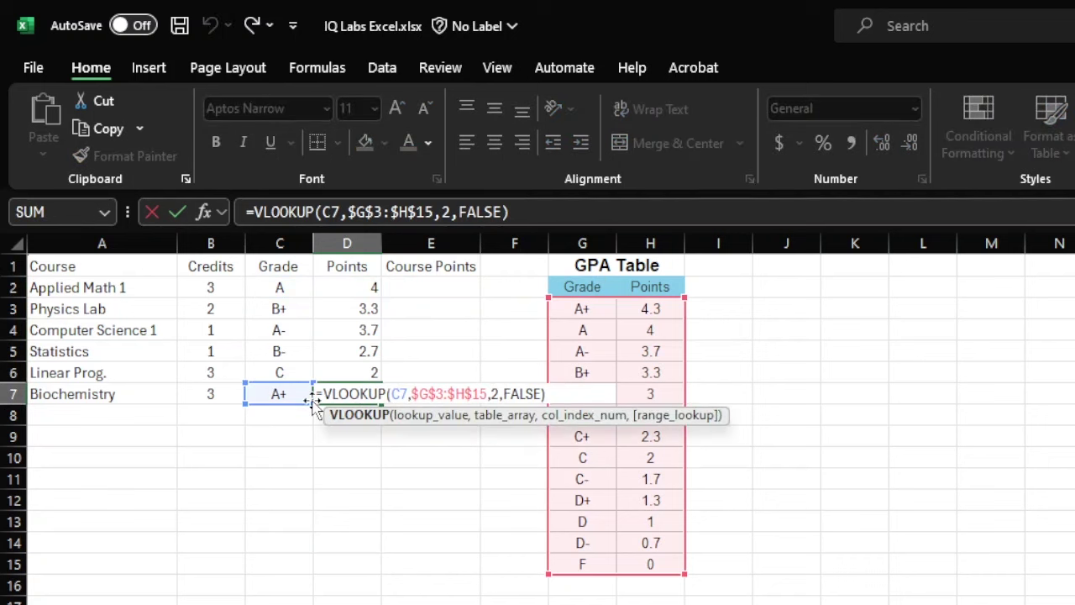
pyautogui.click(384, 581)
pyautogui.click(336, 371)
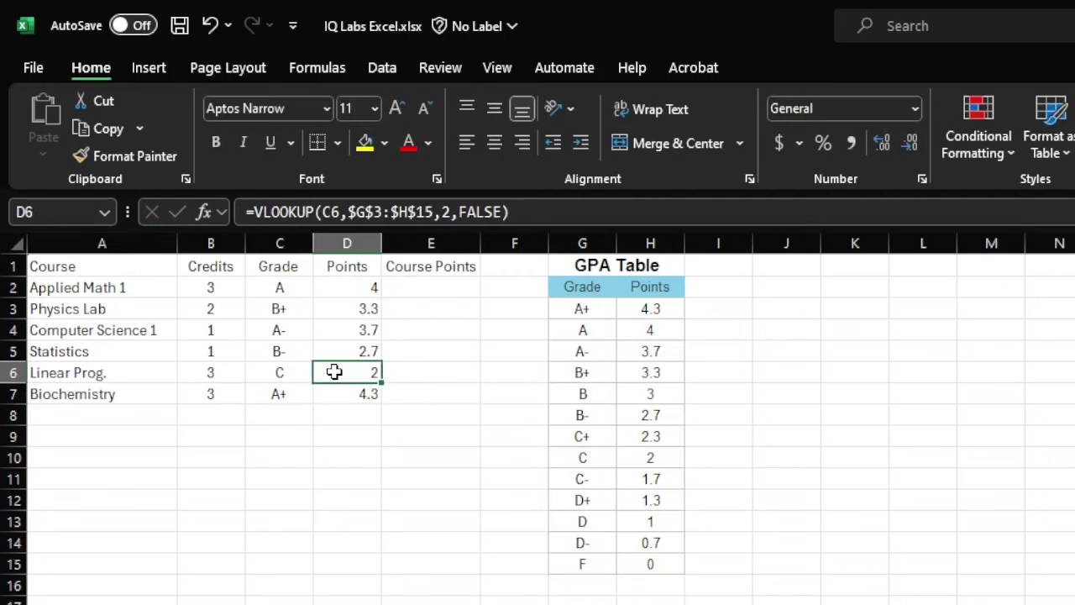
pyautogui.doubleClick(336, 371)
pyautogui.click(353, 352)
pyautogui.doubleClick(351, 351)
pyautogui.press('Escape')
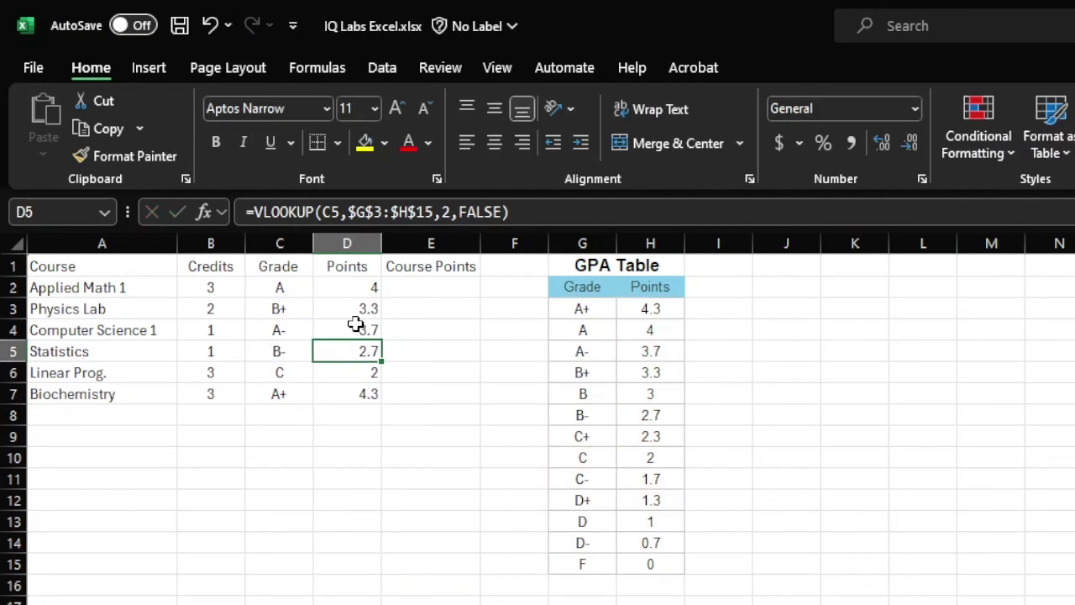
pyautogui.doubleClick(353, 328)
pyautogui.press('Escape')
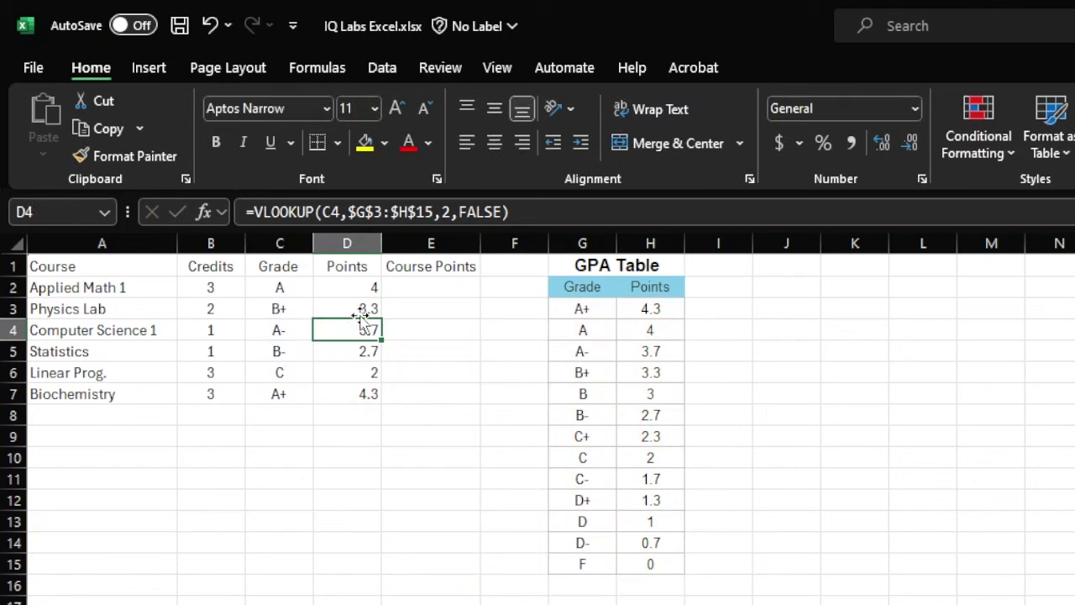
# - Review the lookup value and the table array in the D3 and D2 Points formulas
pyautogui.press('Up')
pyautogui.press('Up')
pyautogui.press('Up')
pyautogui.doubleClick(358, 309)
pyautogui.press('Escape')
pyautogui.click(359, 286)
pyautogui.doubleClick(357, 286)
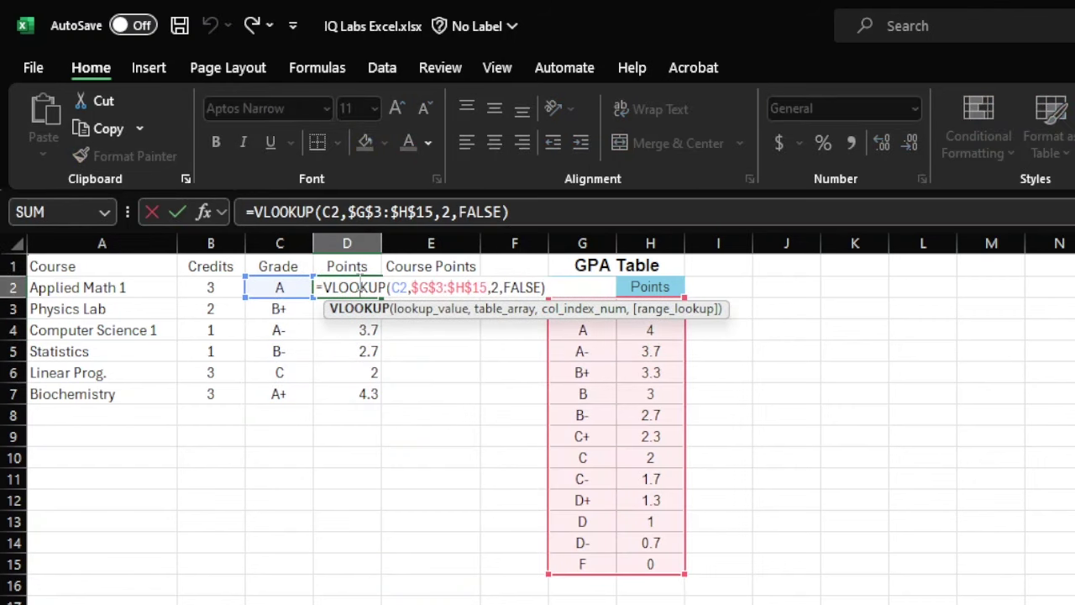
pyautogui.press('Escape')
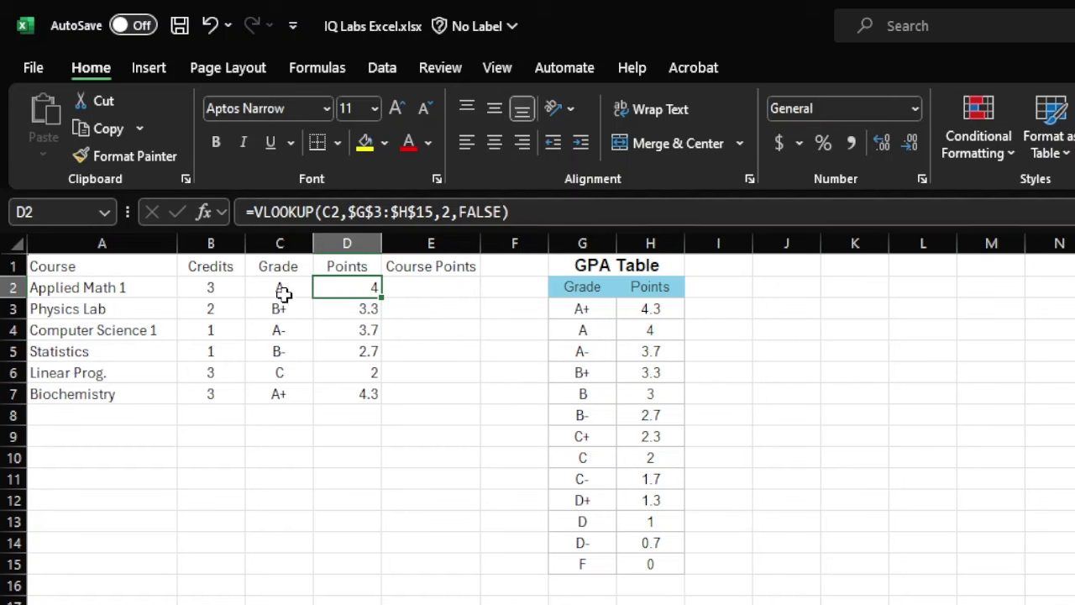
pyautogui.doubleClick(356, 288)
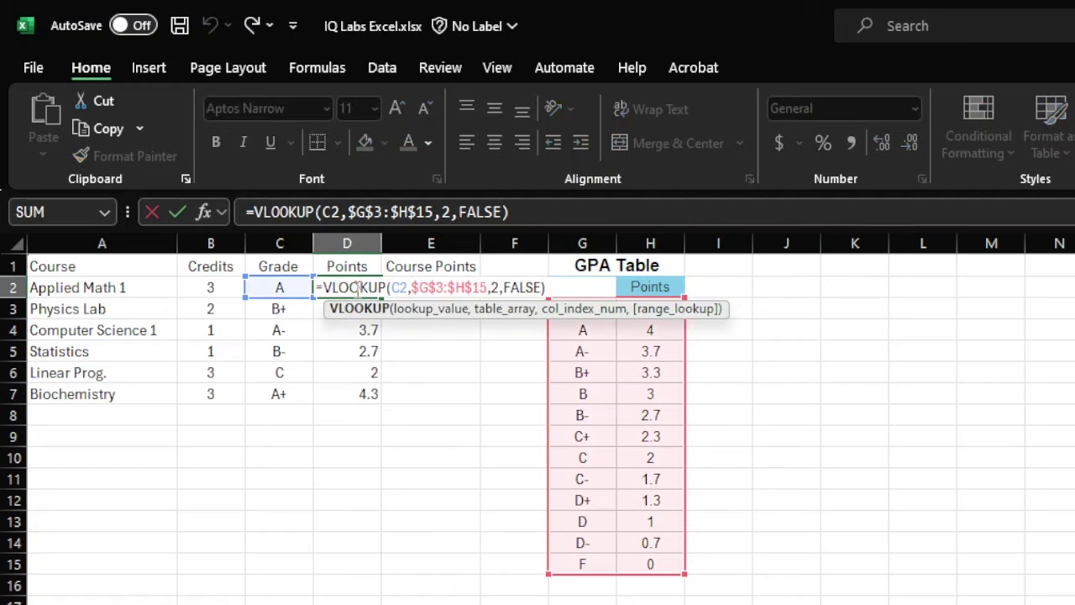
pyautogui.press('Escape')
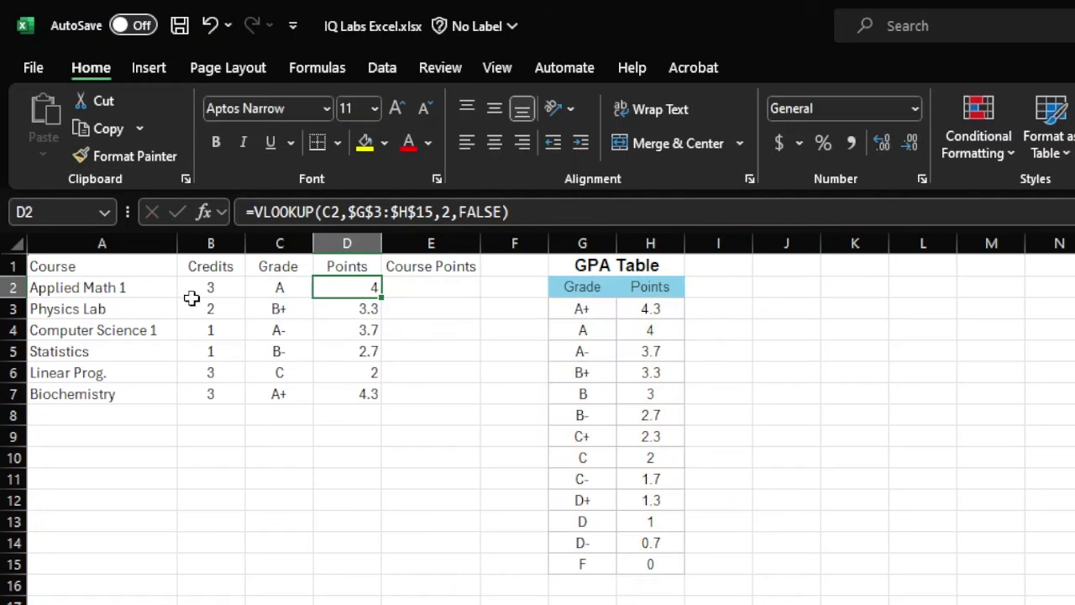
# - Calculate the Course Points in E2 with =D2*B2 and fill the formula down through E7
pyautogui.click(451, 290)
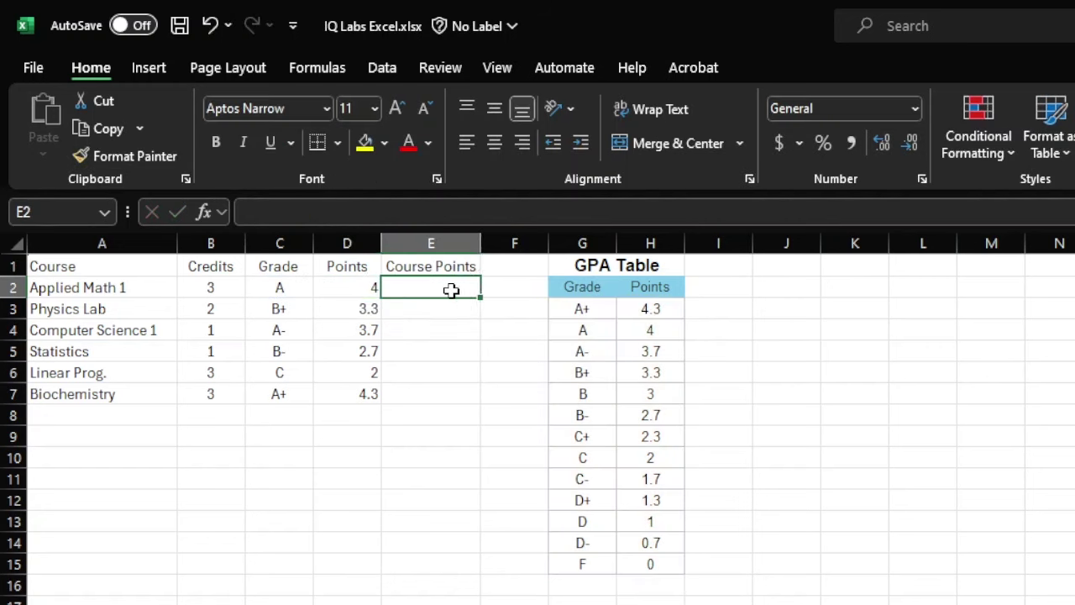
pyautogui.write('=')
pyautogui.click(349, 285)
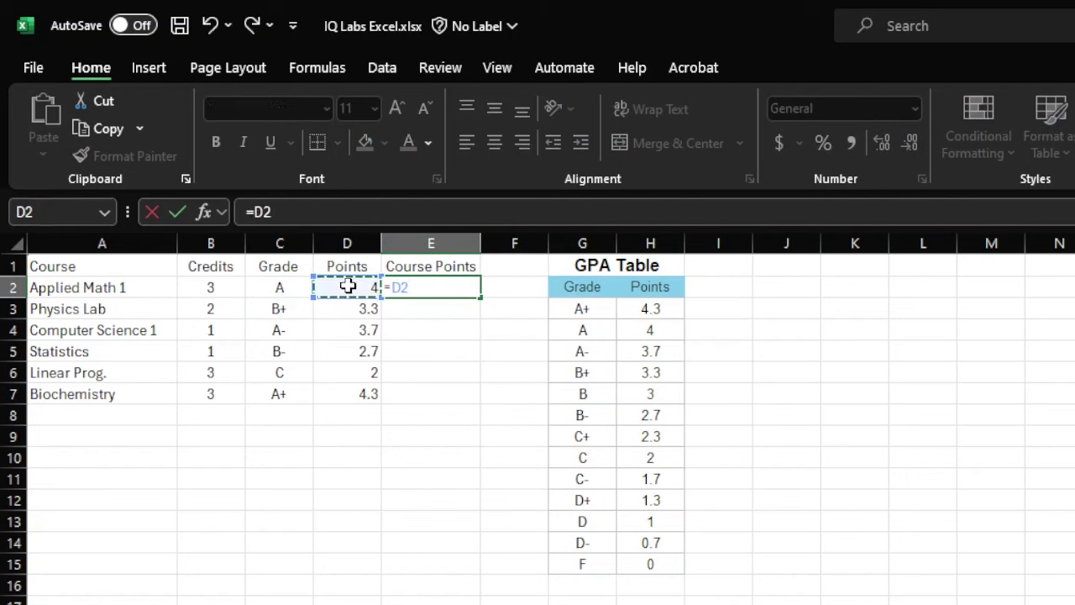
pyautogui.write('*')
pyautogui.click(204, 287)
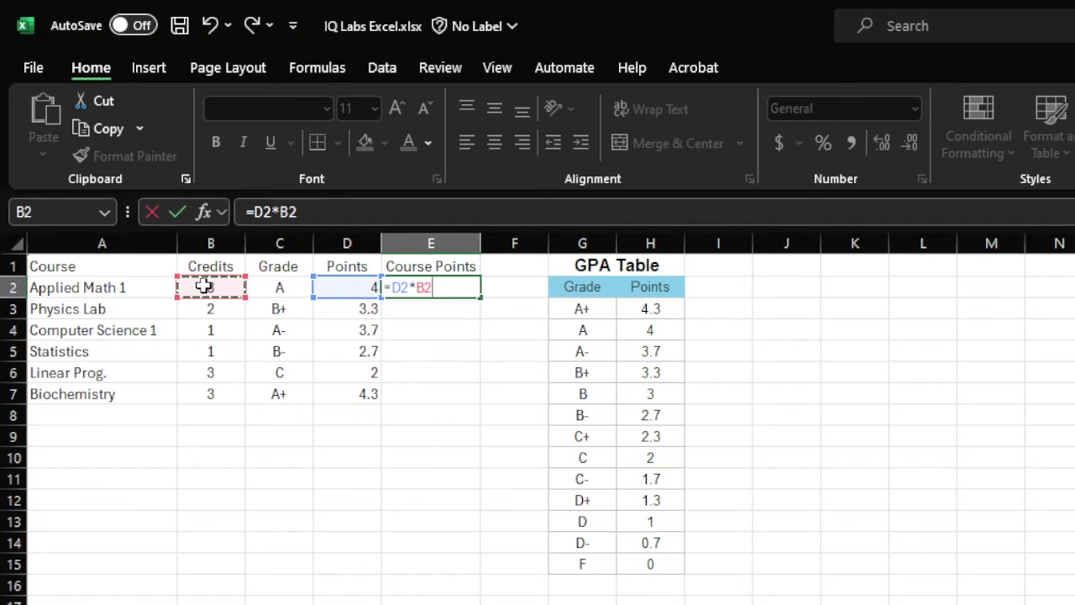
pyautogui.press('Return')
pyautogui.click(443, 288)
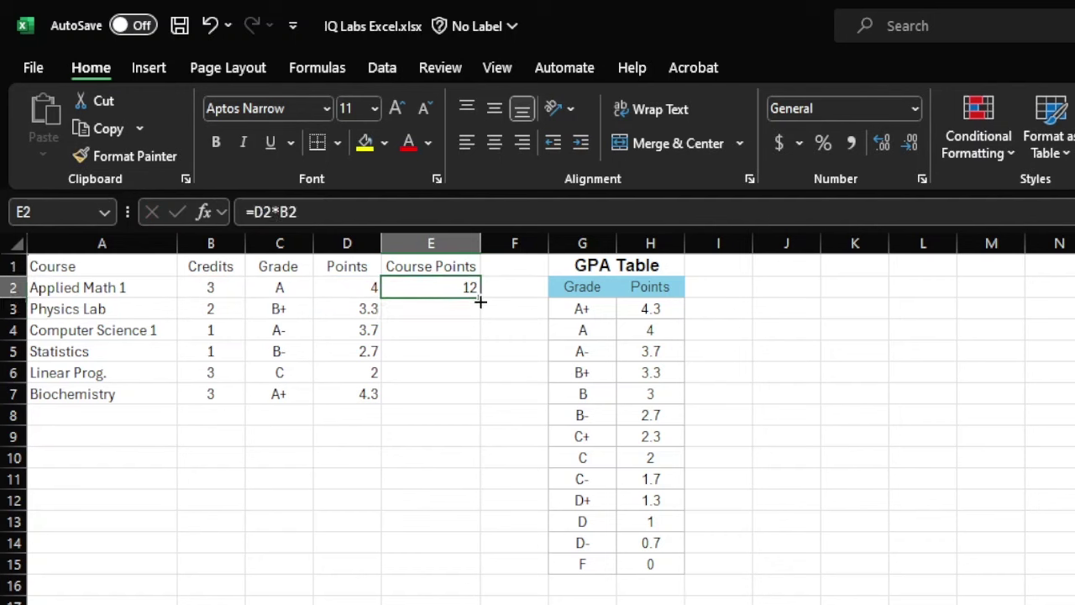
pyautogui.moveTo(481, 301); pyautogui.dragTo(478, 403)
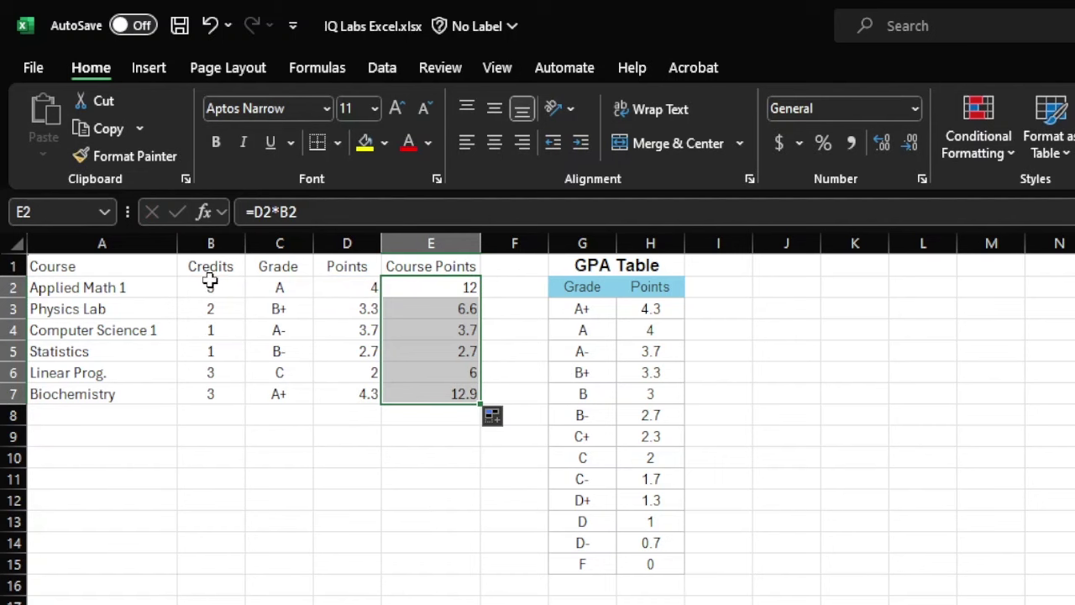
# - Total the Credits column in B10 with =sum(B2:B7)
pyautogui.moveTo(210, 286); pyautogui.dragTo(210, 397)
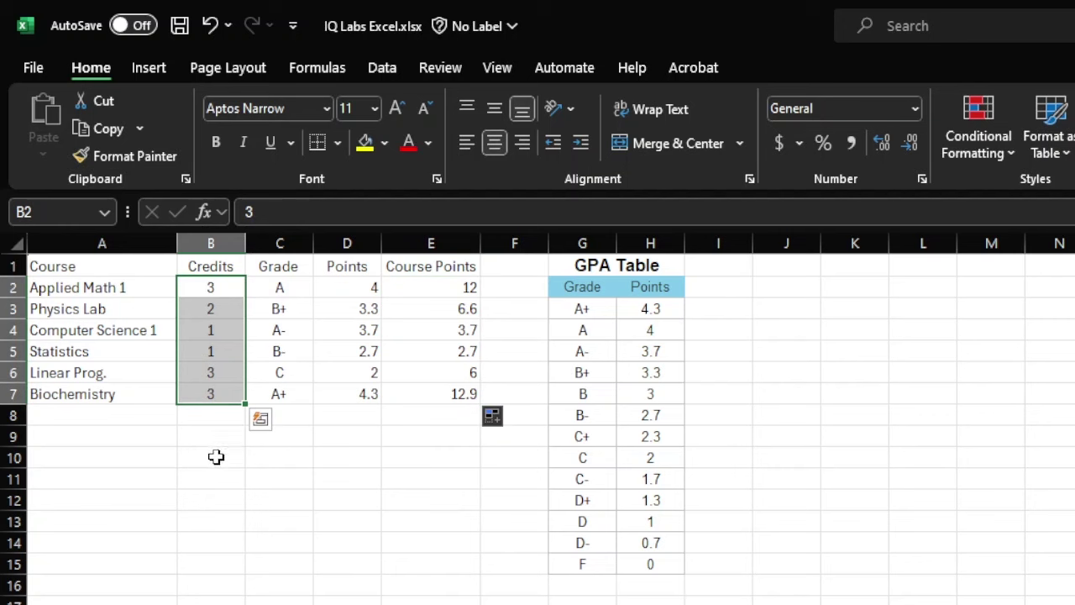
pyautogui.doubleClick(217, 458)
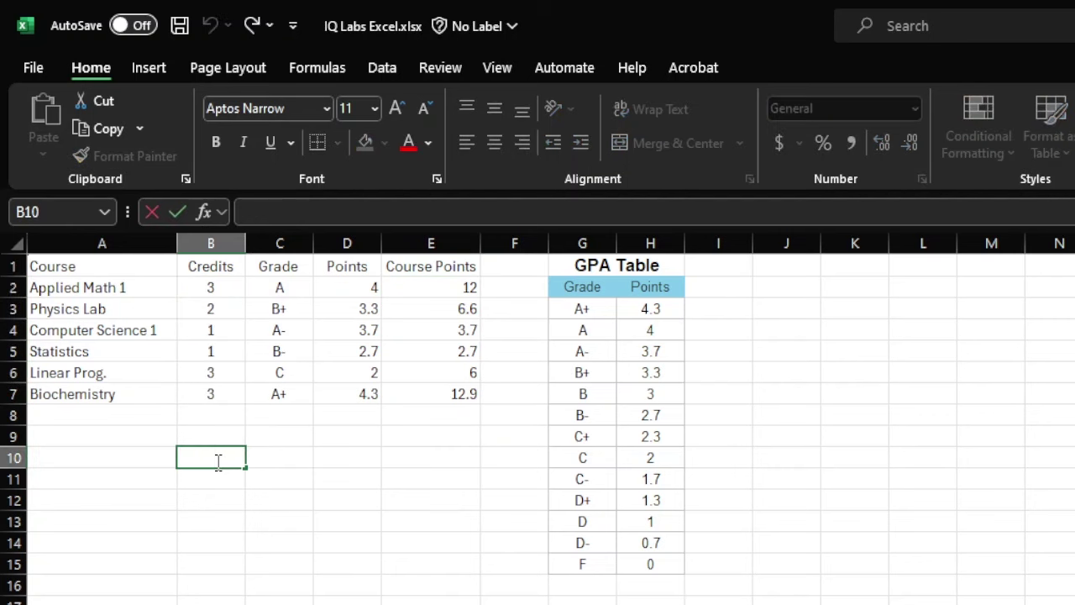
pyautogui.write('=sum')
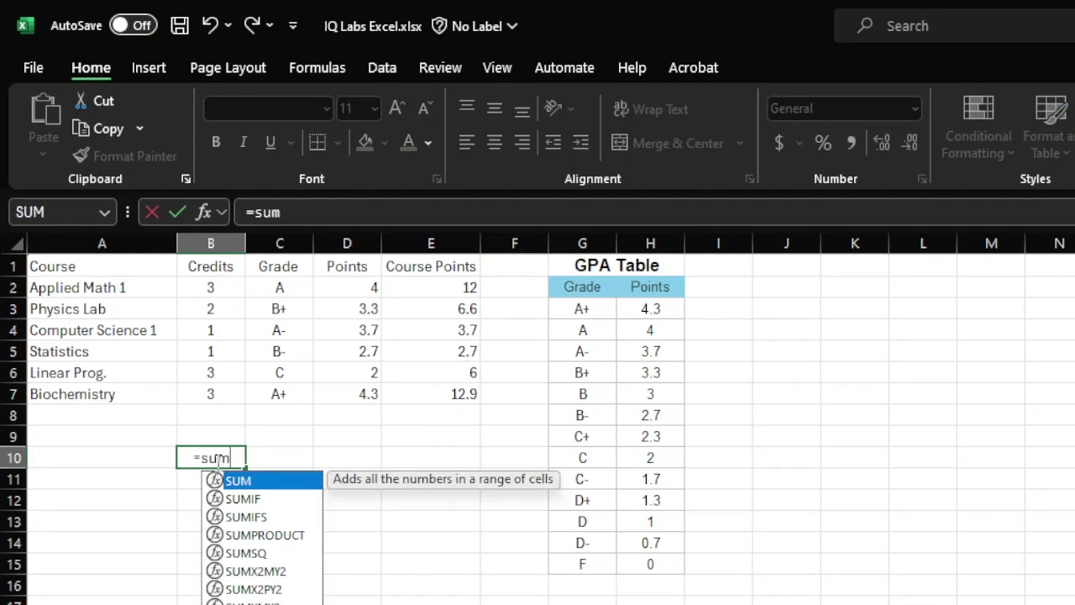
pyautogui.write('(')
pyautogui.moveTo(213, 287); pyautogui.dragTo(216, 396)
pyautogui.write(')')
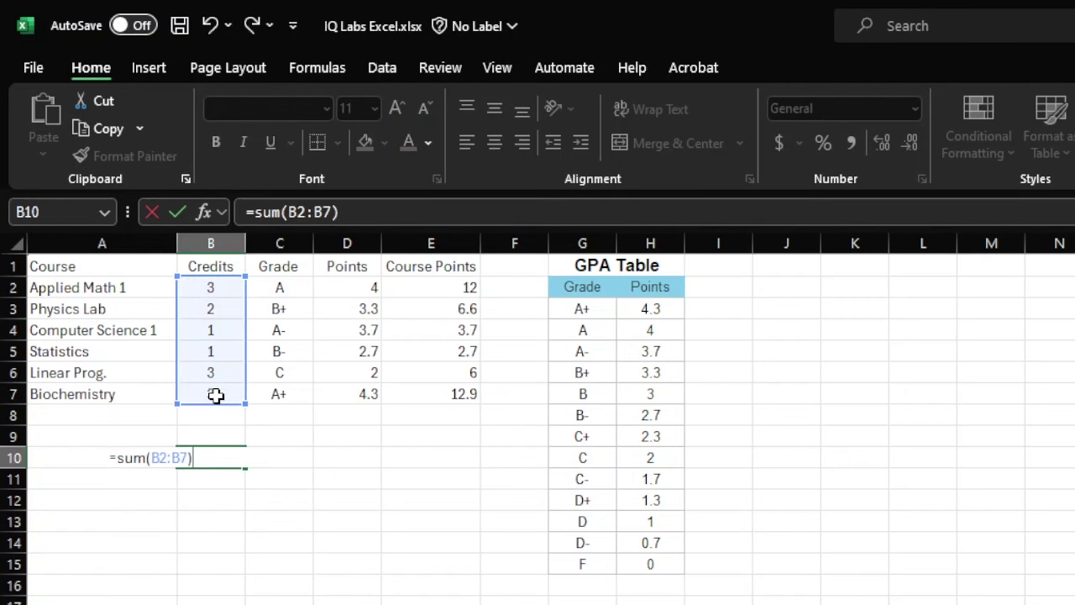
pyautogui.press('Return')
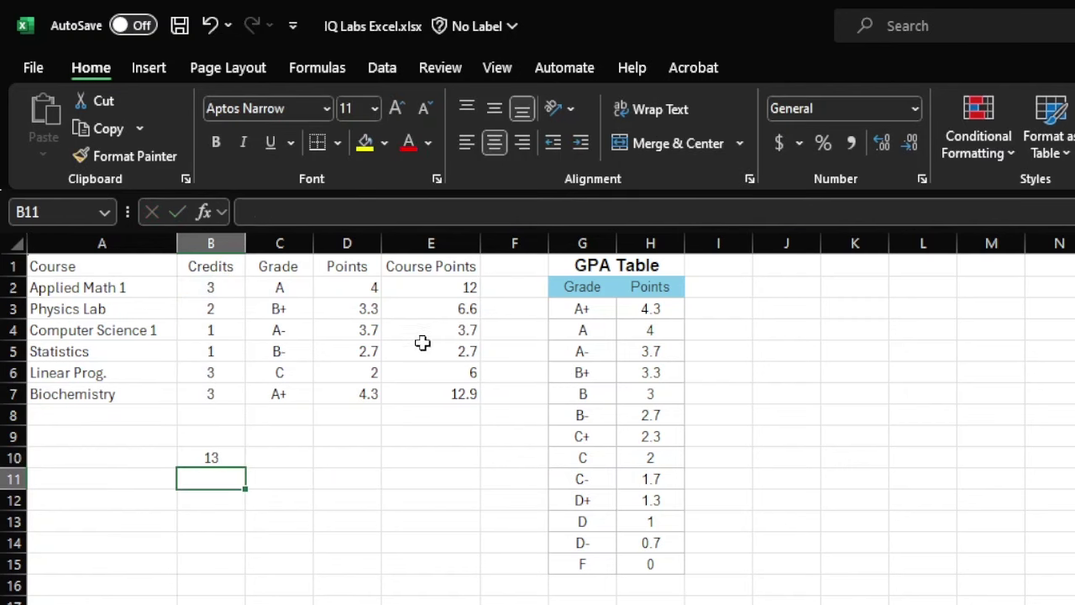
# - Total the Course Points column in E10 with =sum(E2:E7)
pyautogui.doubleClick(440, 455)
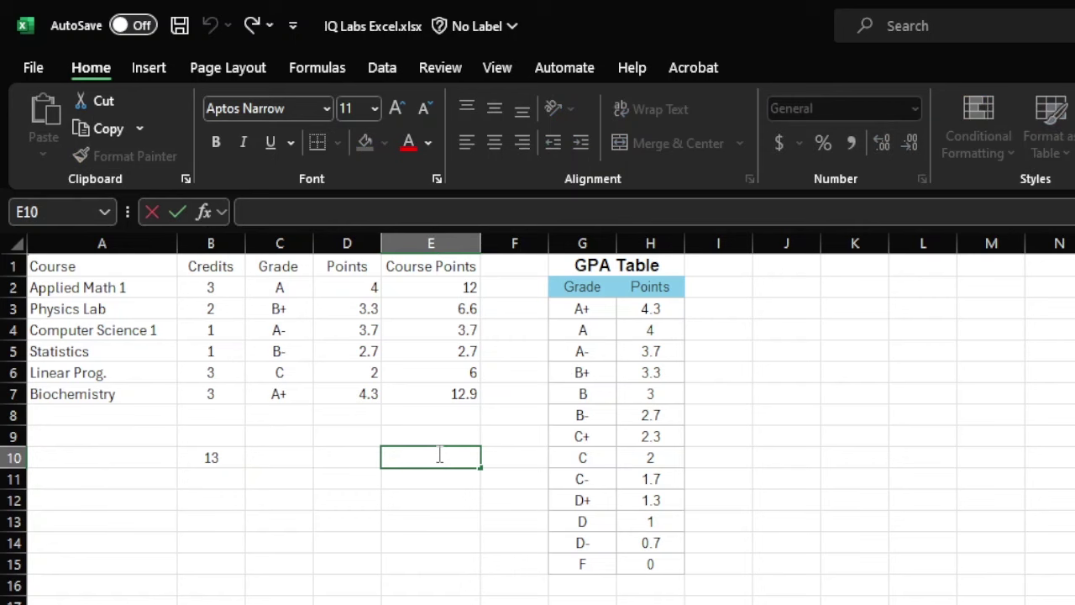
pyautogui.write('=sum(')
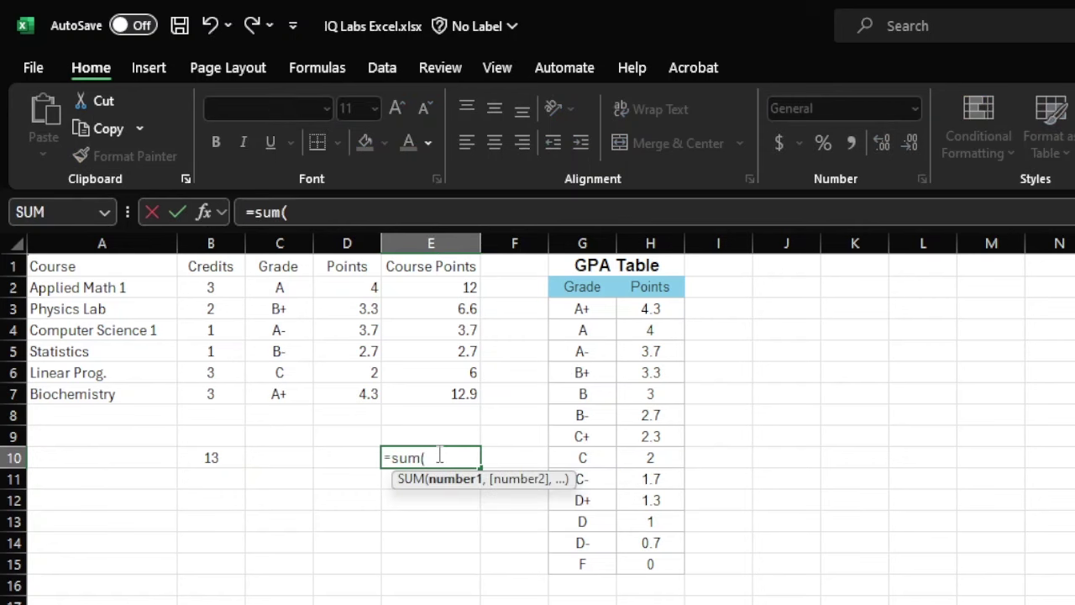
pyautogui.moveTo(460, 289); pyautogui.dragTo(453, 388)
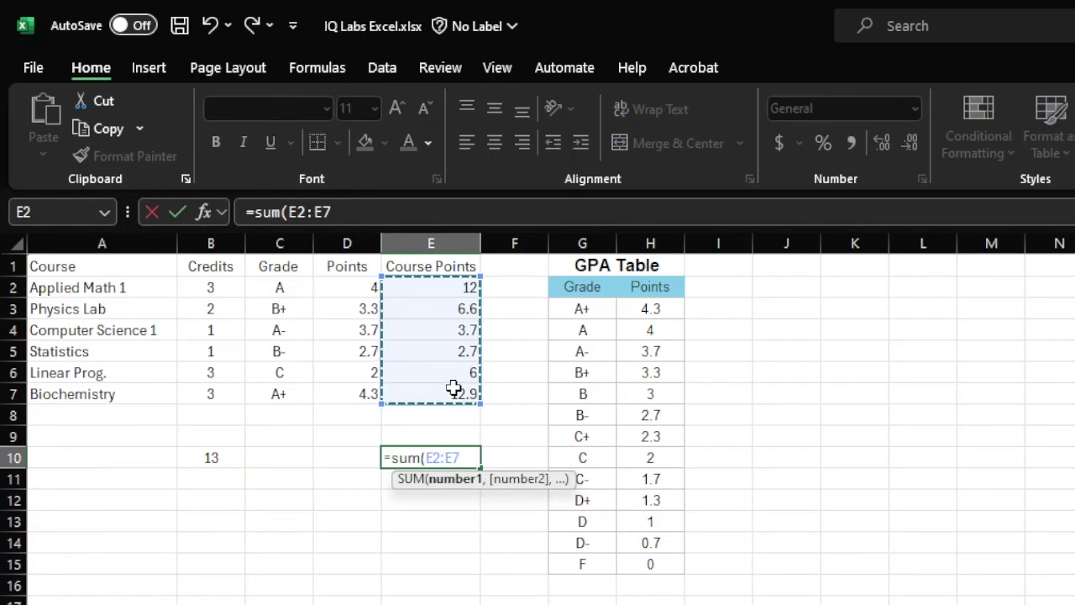
pyautogui.write(')')
pyautogui.press('Return')
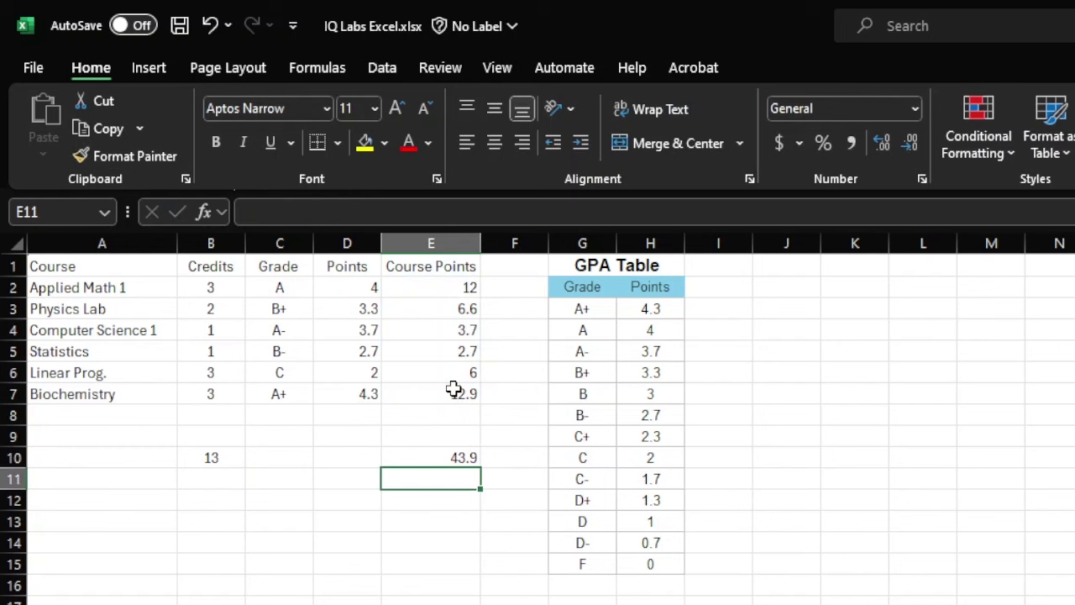
# - Label A12 as GPA and calculate the GPA in E12 with =E10/B10, dividing total course points by total credits
pyautogui.click(149, 503)
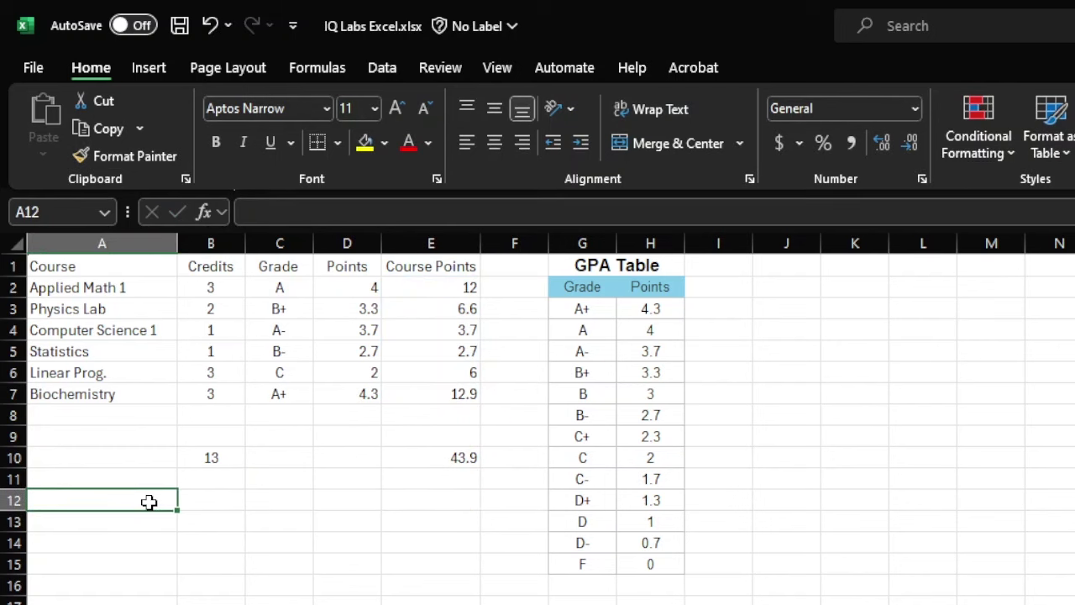
pyautogui.write('GPA')
pyautogui.press('Tab')
pyautogui.press('Tab')
pyautogui.press('Tab')
pyautogui.press('Tab')
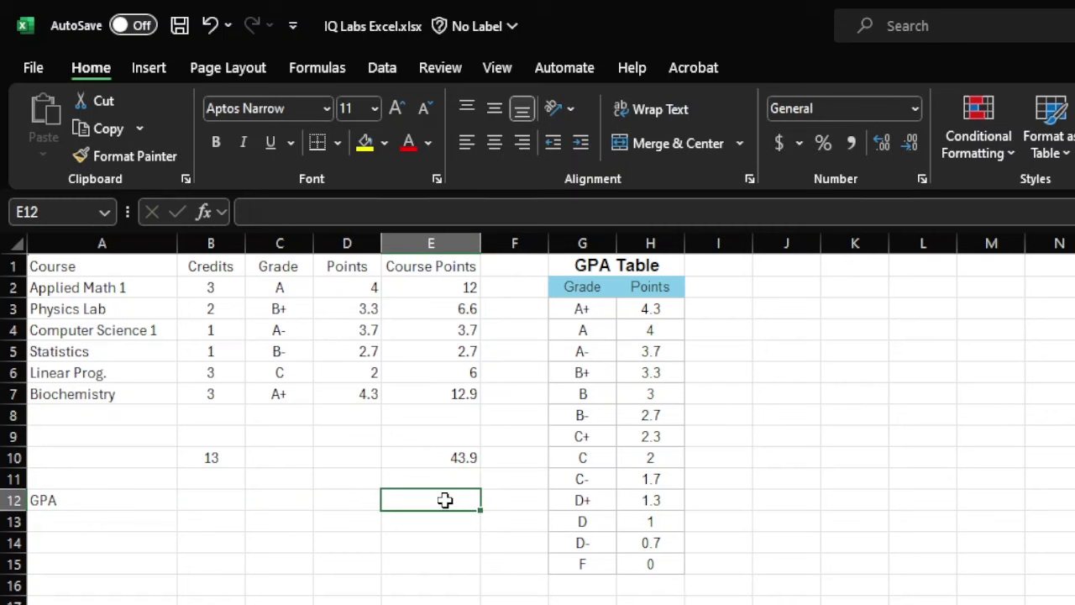
pyautogui.write('=')
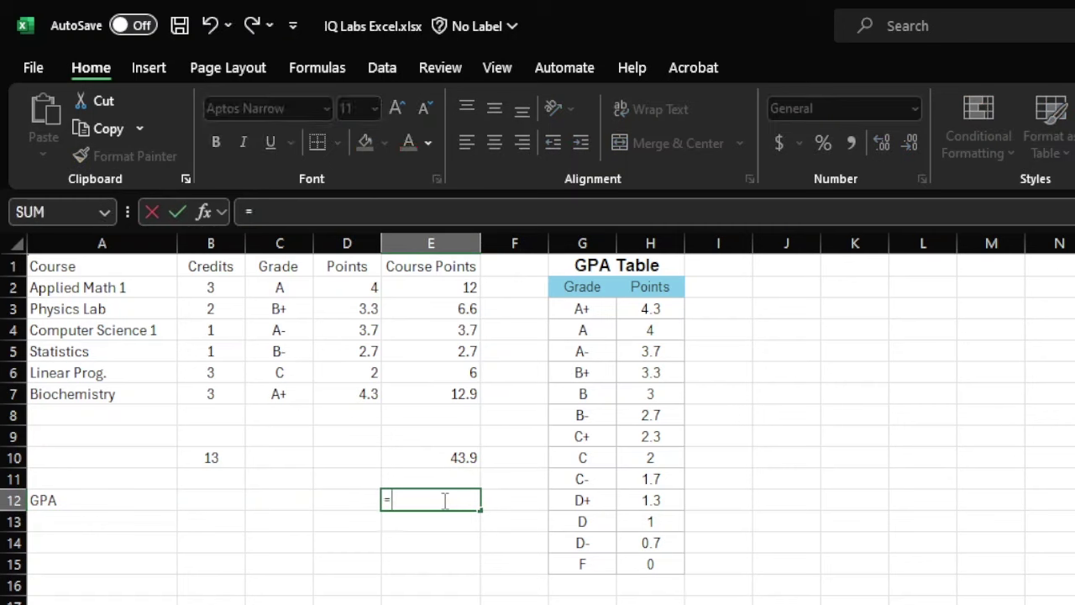
pyautogui.click(425, 455)
pyautogui.write('/')
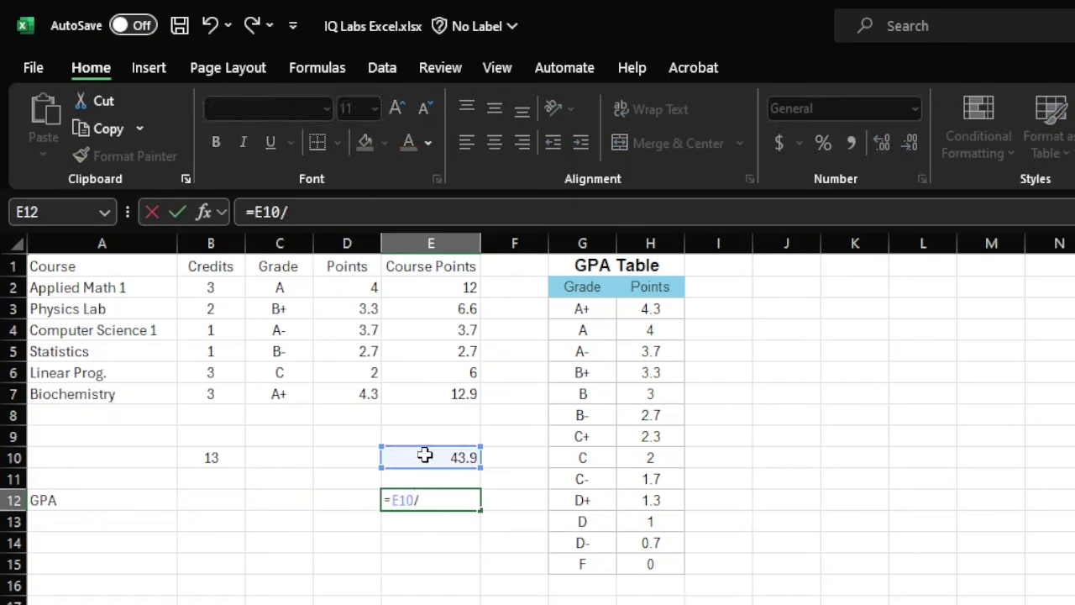
pyautogui.click(236, 457)
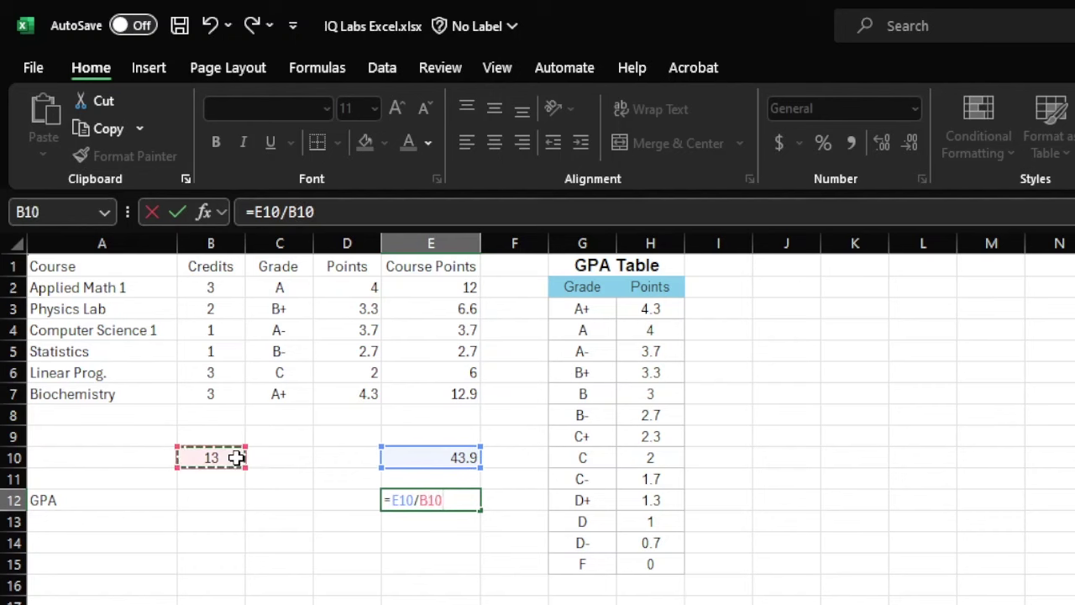
pyautogui.press('Return')
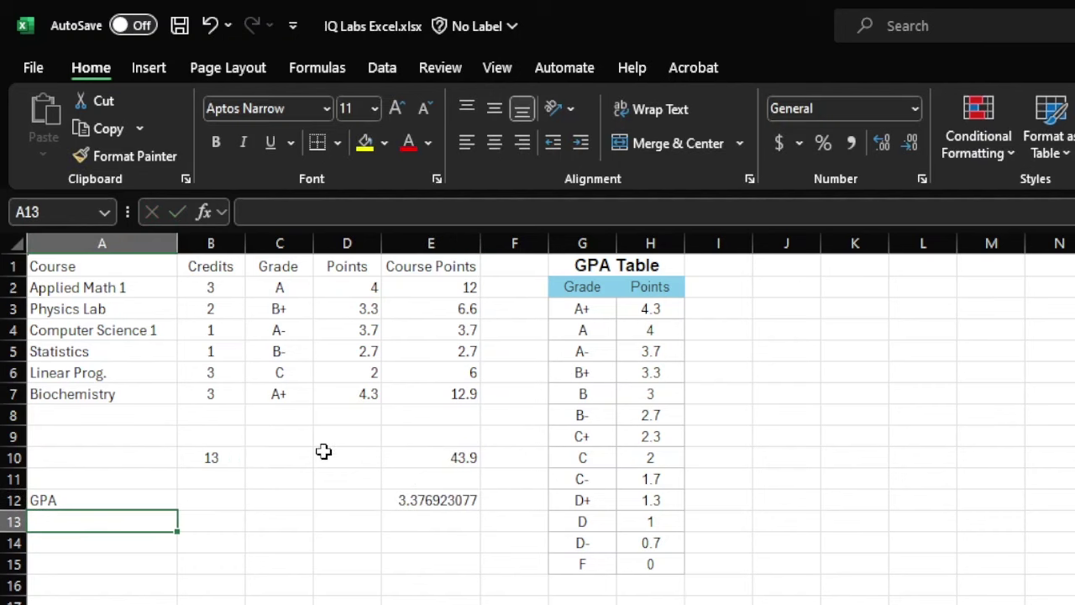
# - Format the whole Course Points column E as Number with 2 decimal places and select the GPA result in E12
pyautogui.click(443, 242)
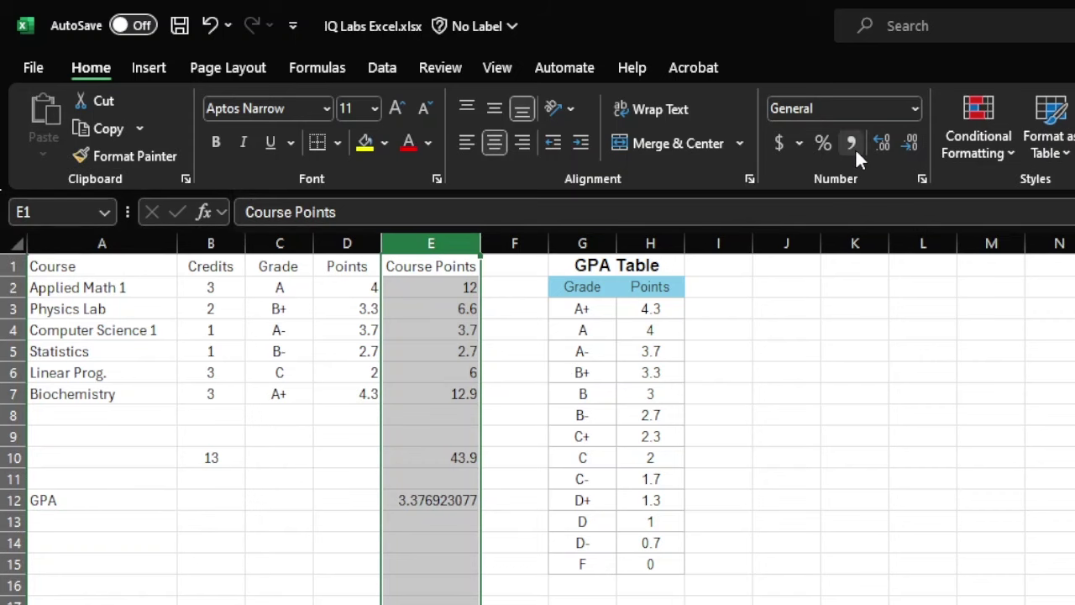
pyautogui.rightClick(458, 249)
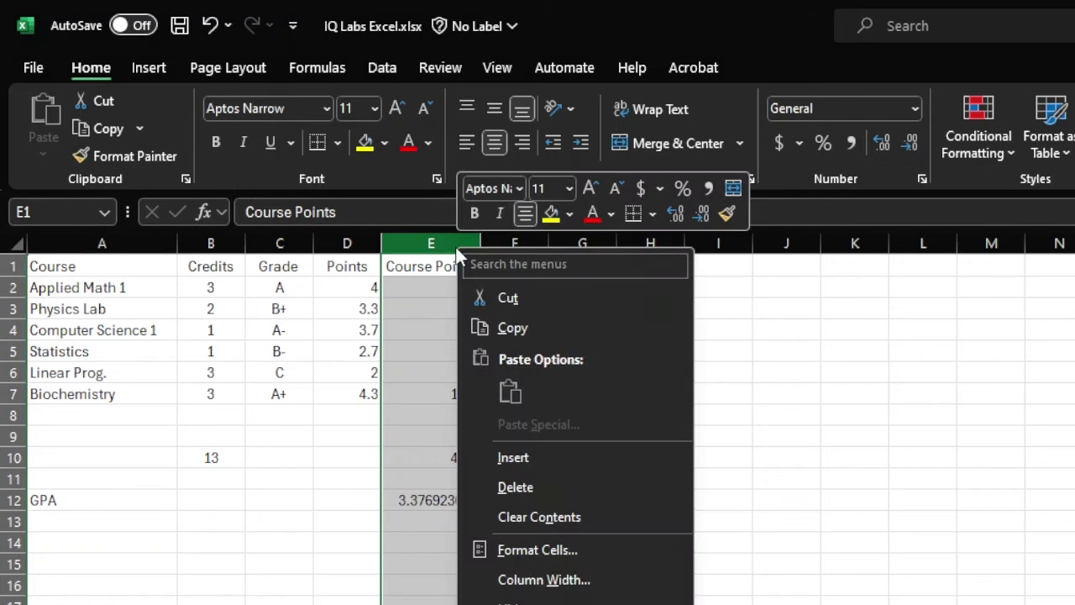
pyautogui.click(538, 549)
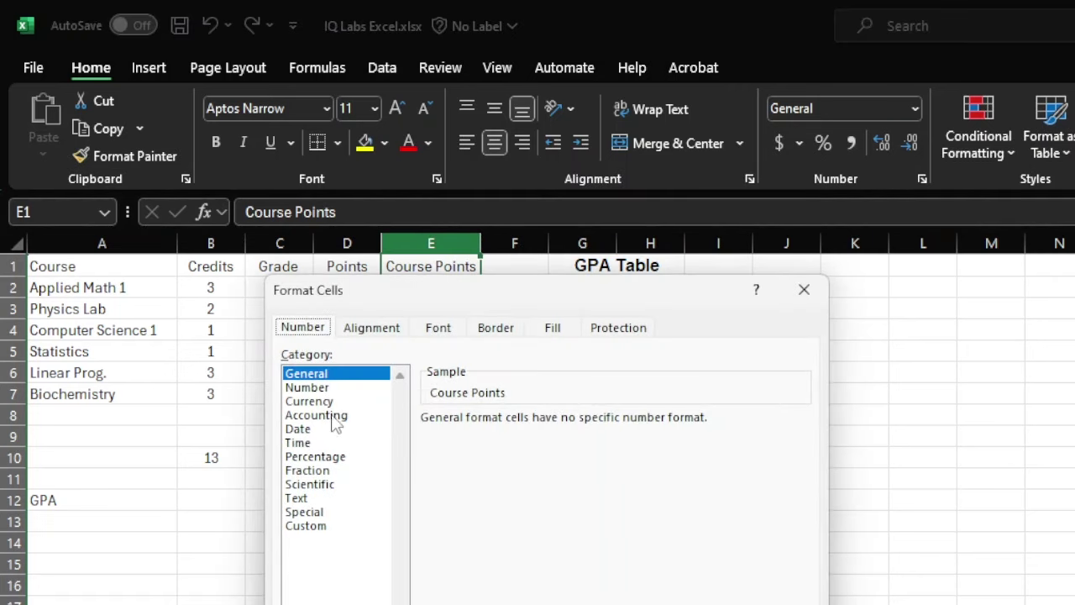
pyautogui.click(326, 387)
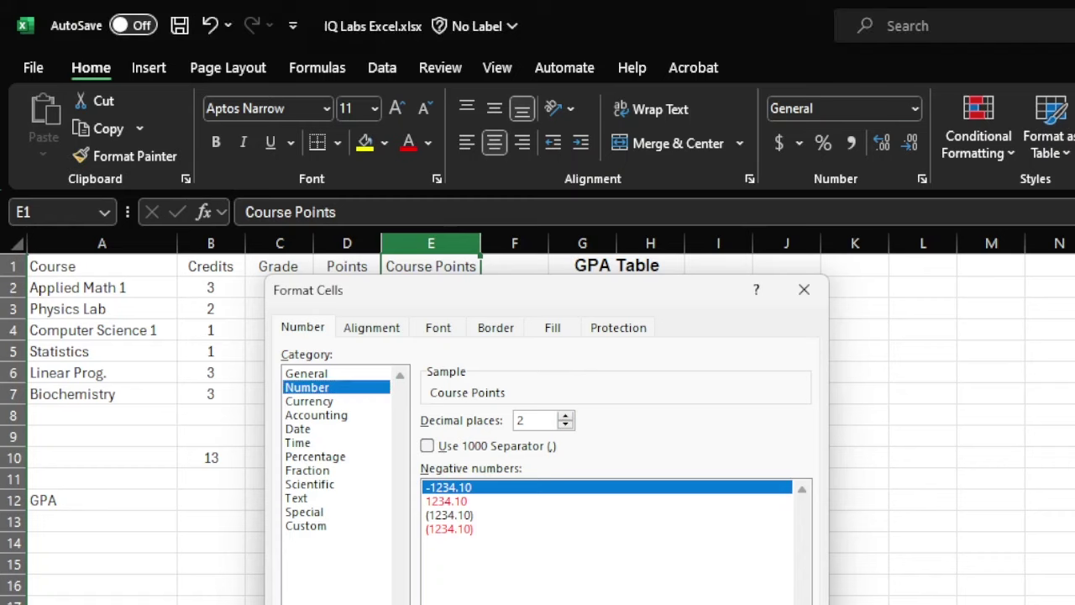
pyautogui.press('Return')
pyautogui.click(438, 501)
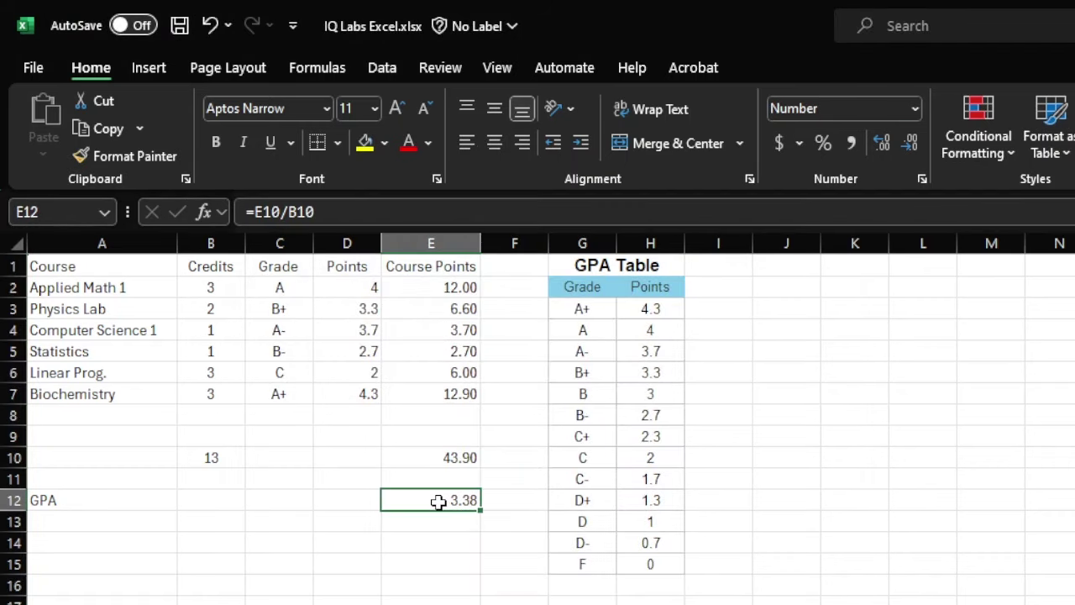